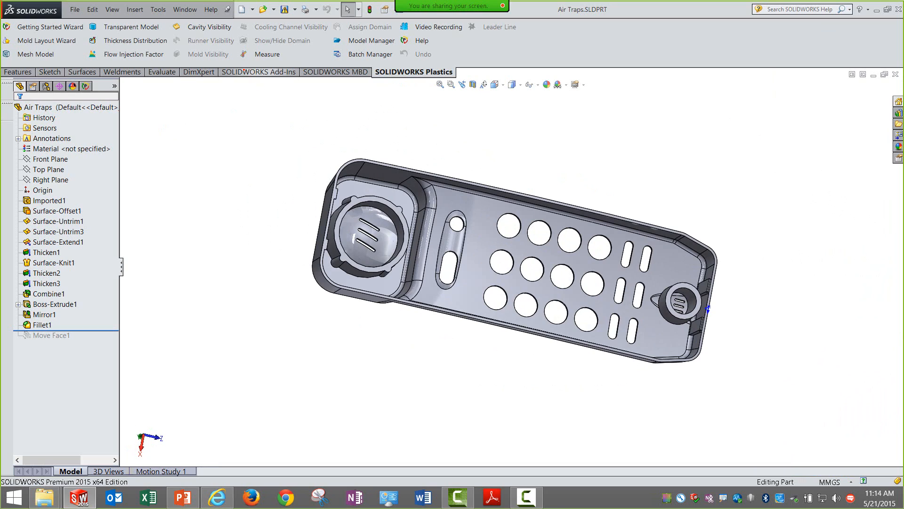
click(158, 9)
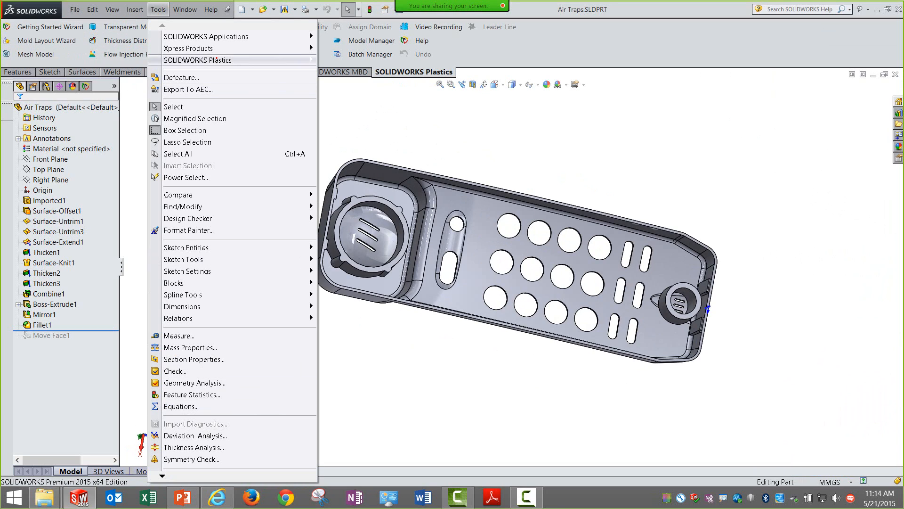
mouse_move(218, 59)
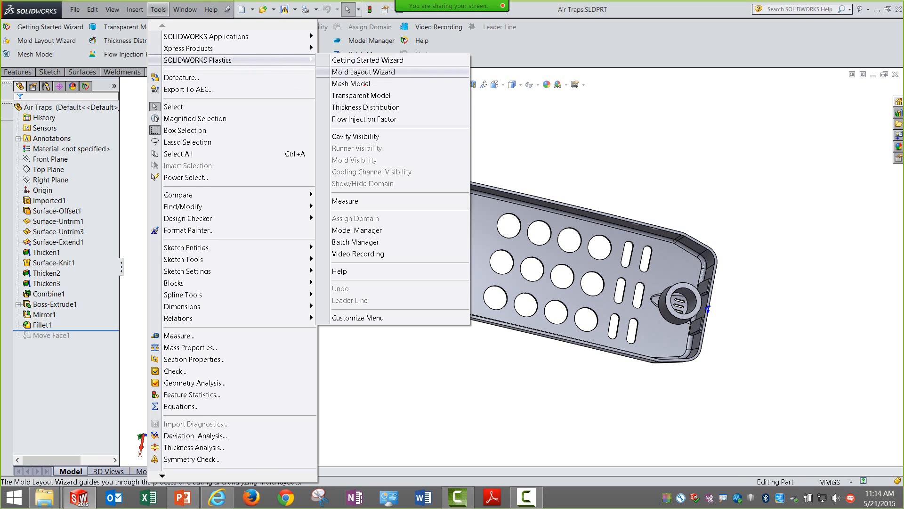
click(370, 374)
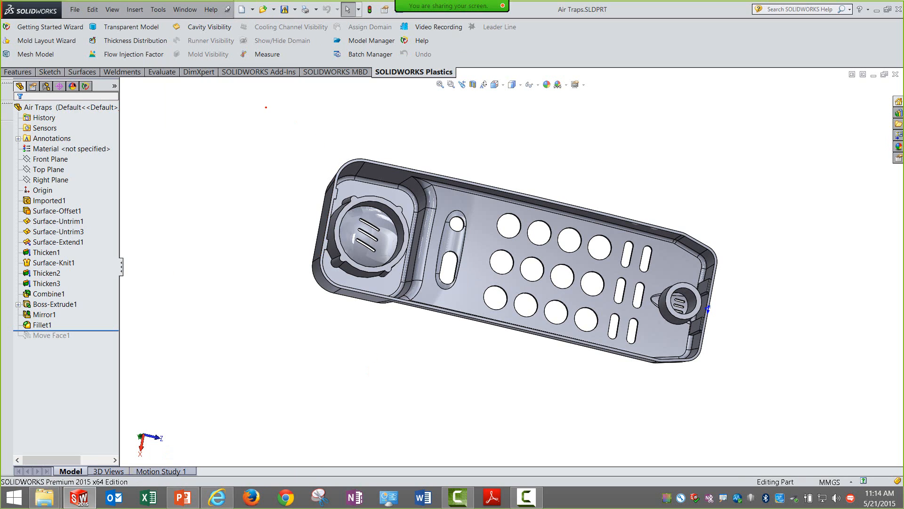
click(246, 71)
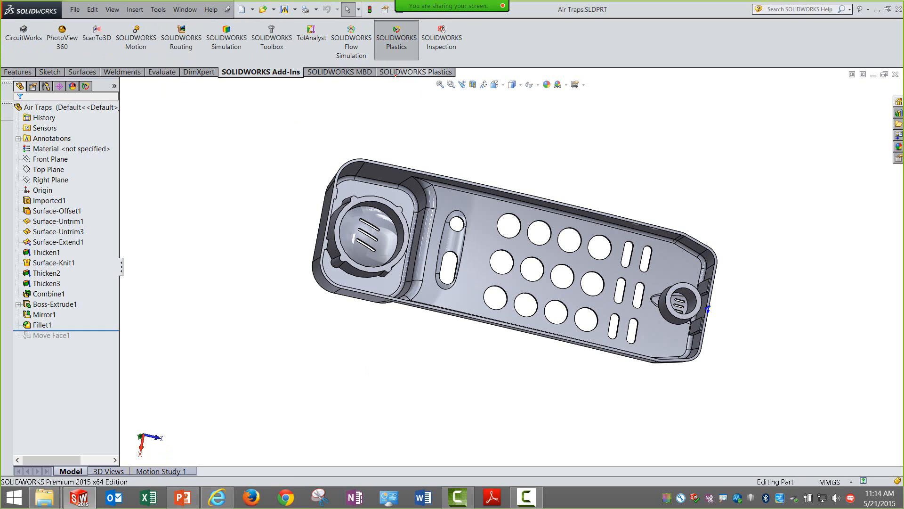
click(395, 72)
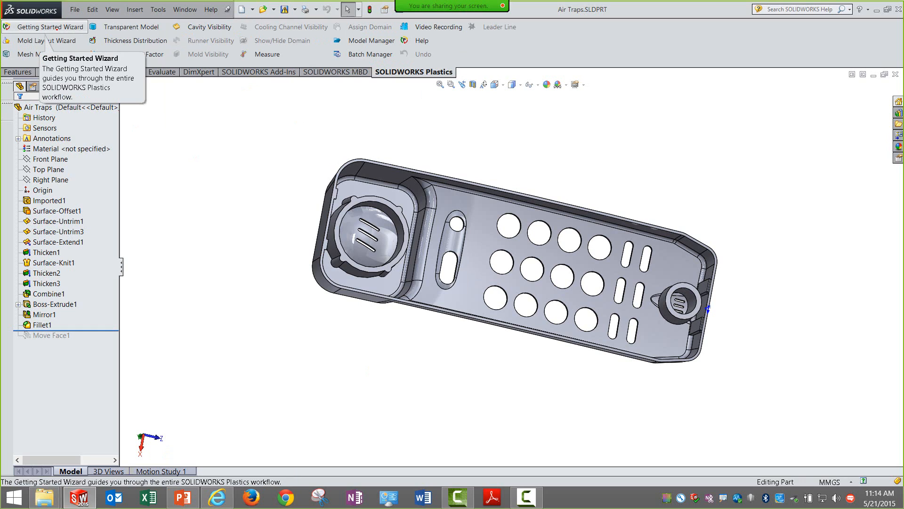
Step: Start the Getting Started Wizard, pinned open, and confirm its options with Metrics (SI) units and SOLIDWORKS Configuration Integration enabled
click(56, 29)
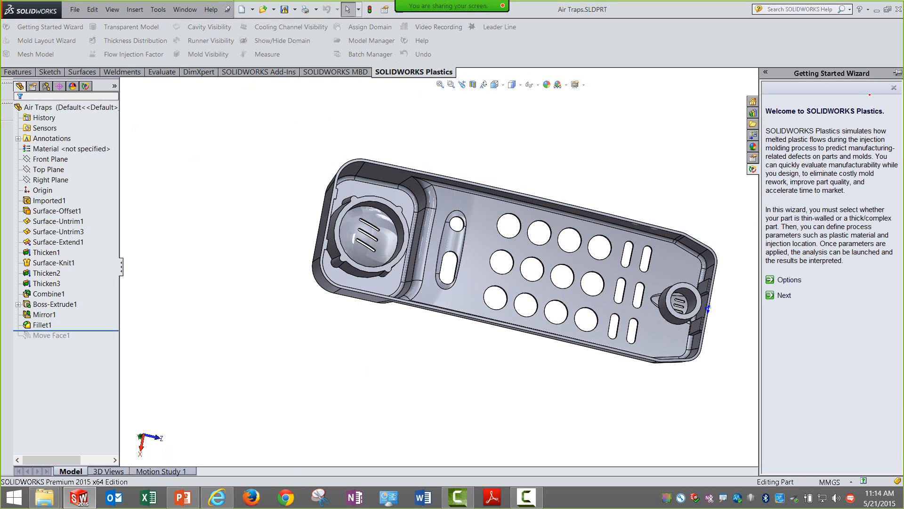
click(897, 73)
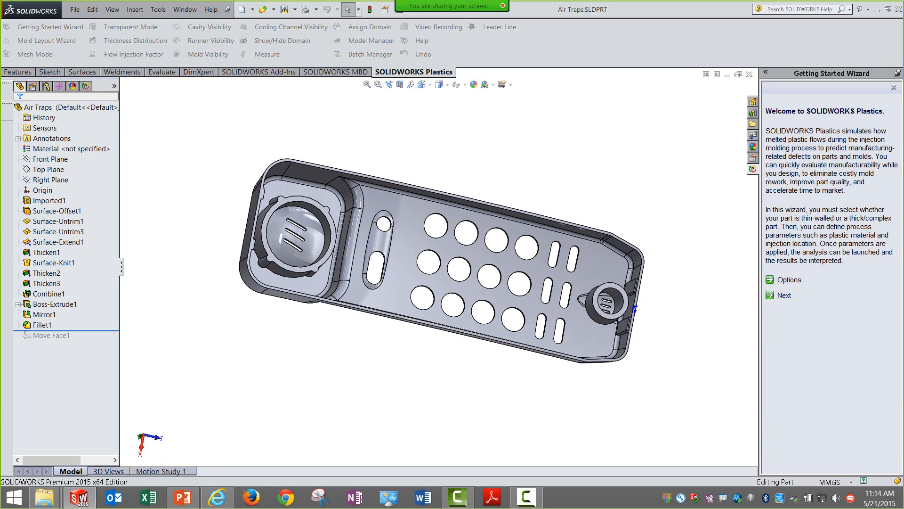
click(790, 279)
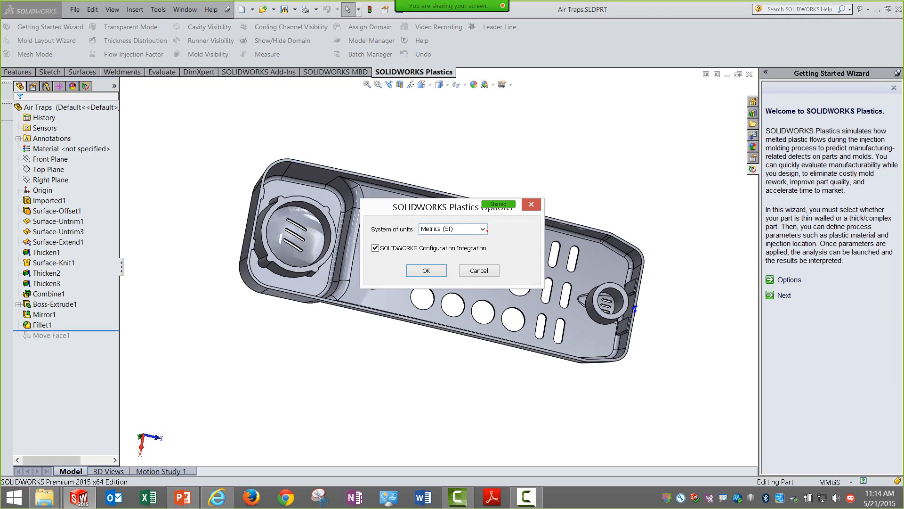
click(483, 229)
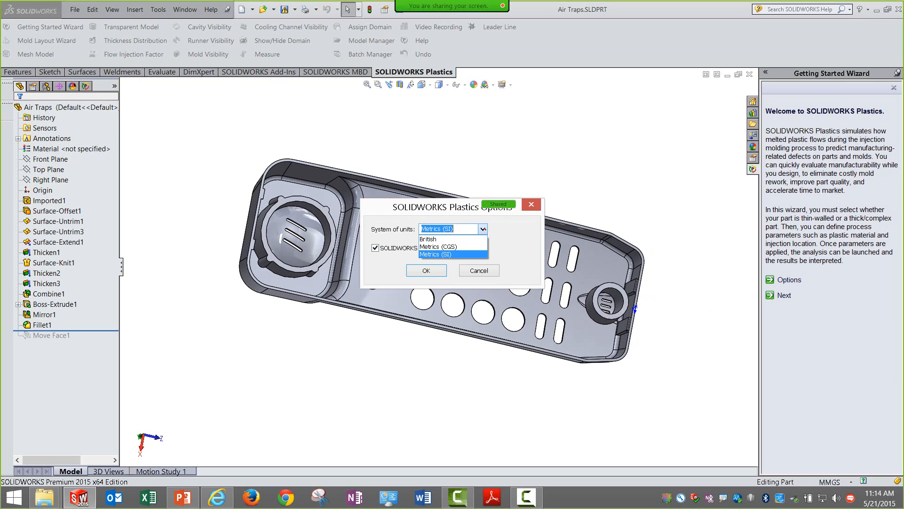
click(483, 229)
click(375, 248)
click(431, 248)
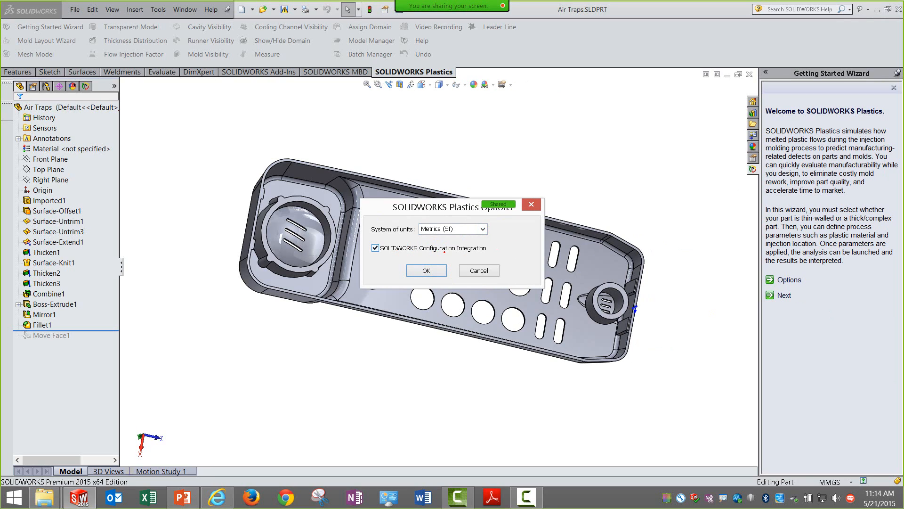
click(427, 270)
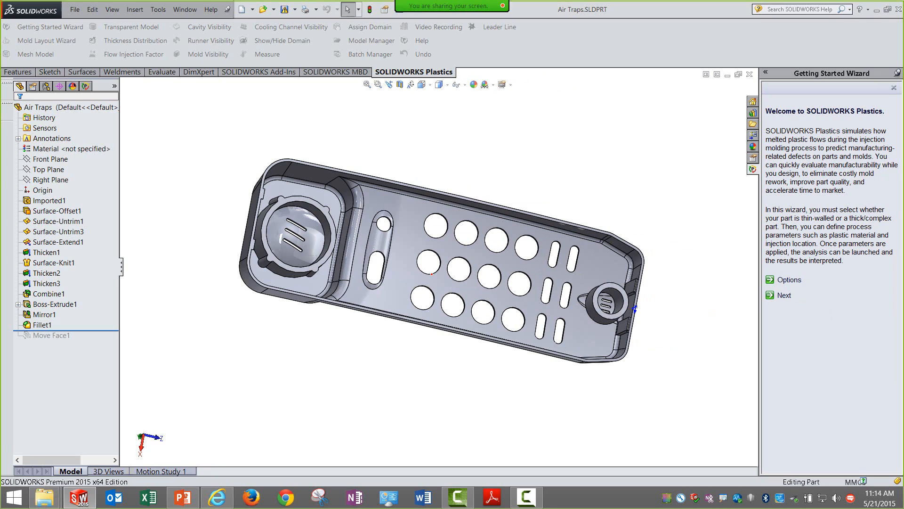
Step: Advance the wizard from the welcome page to the Generate Mesh stage
middle_drag(381, 371, 377, 278)
scroll(477, 192, down, 1)
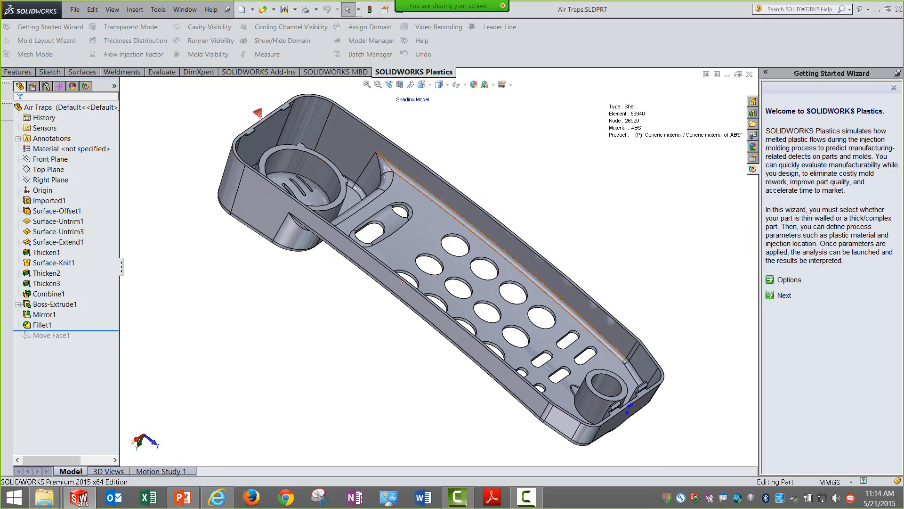
middle_drag(480, 230, 523, 186)
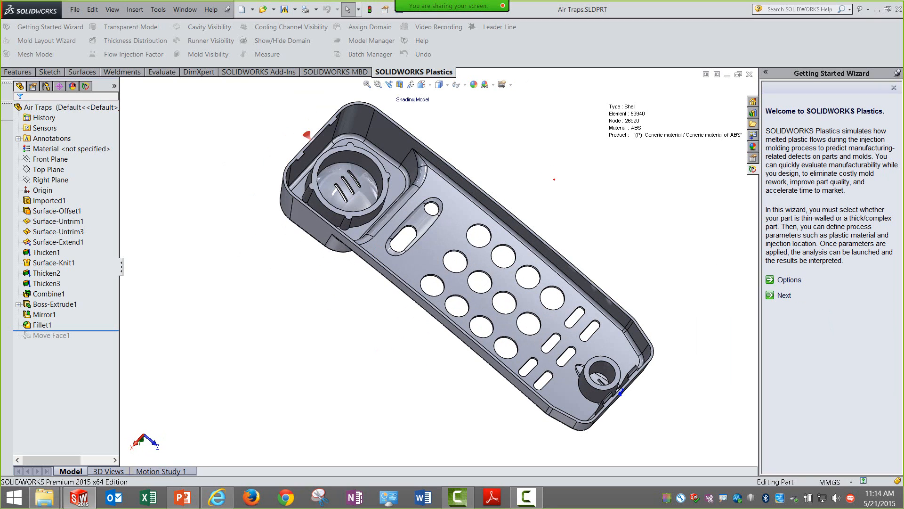
click(785, 295)
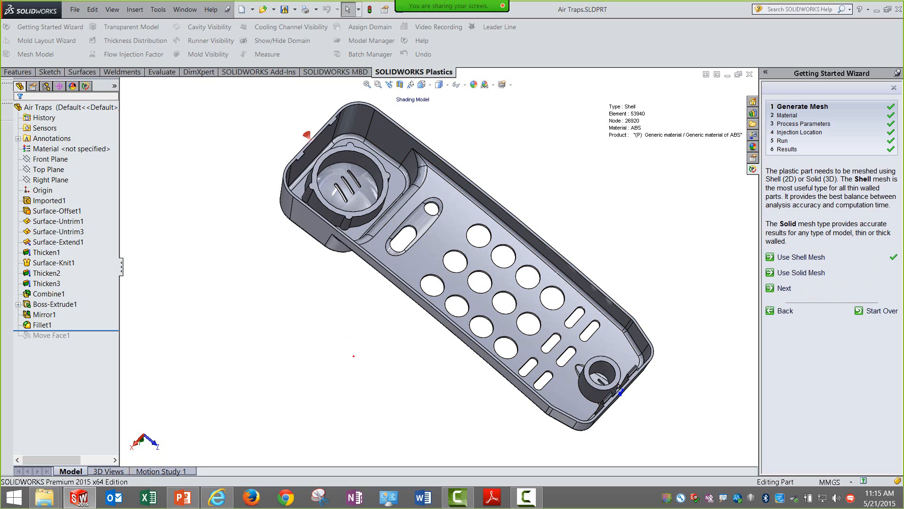
Step: Examine the handset cover's thin walls, large circular boss and speaker slots from several angles to judge the suitable mesh type
middle_drag(354, 356, 566, 340)
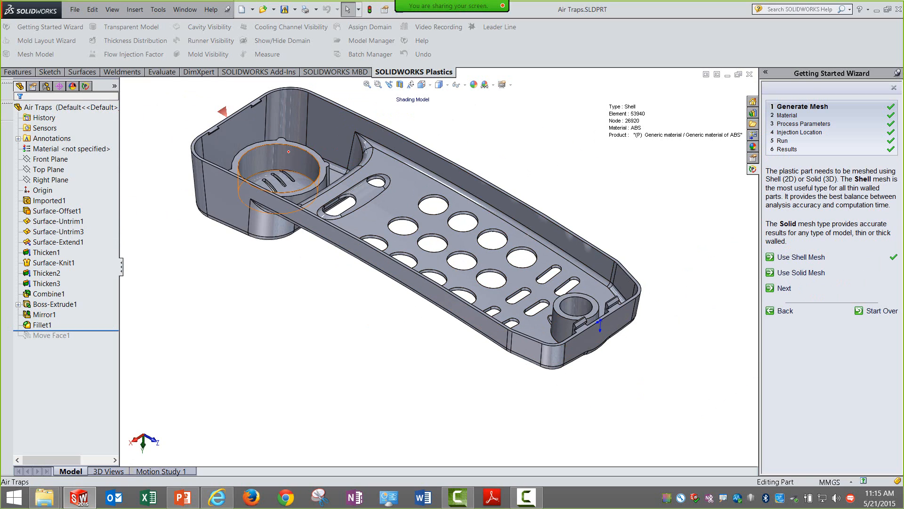
middle_drag(272, 177, 273, 205)
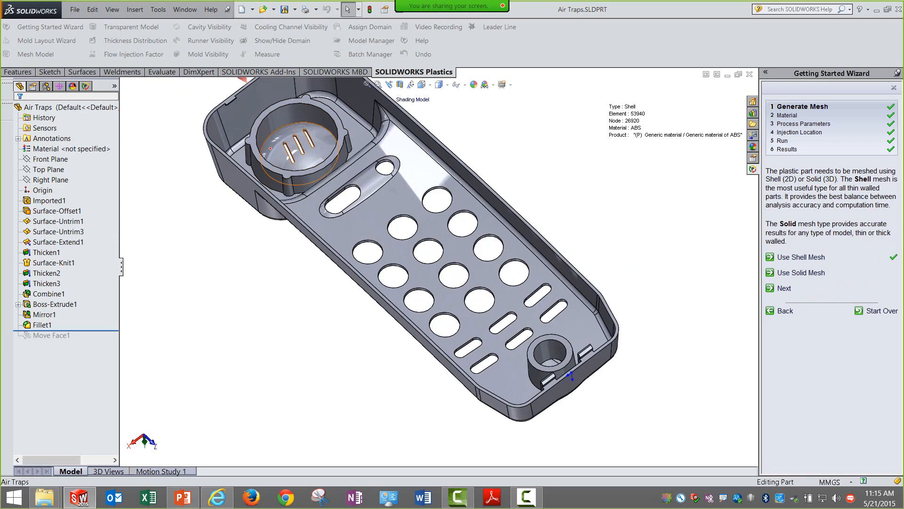
mouse_move(273, 151)
middle_down()
mouse_move(287, 171)
mouse_move(223, 213)
mouse_move(273, 211)
mouse_move(241, 210)
mouse_move(278, 135)
middle_up()
scroll(278, 136, down, 10)
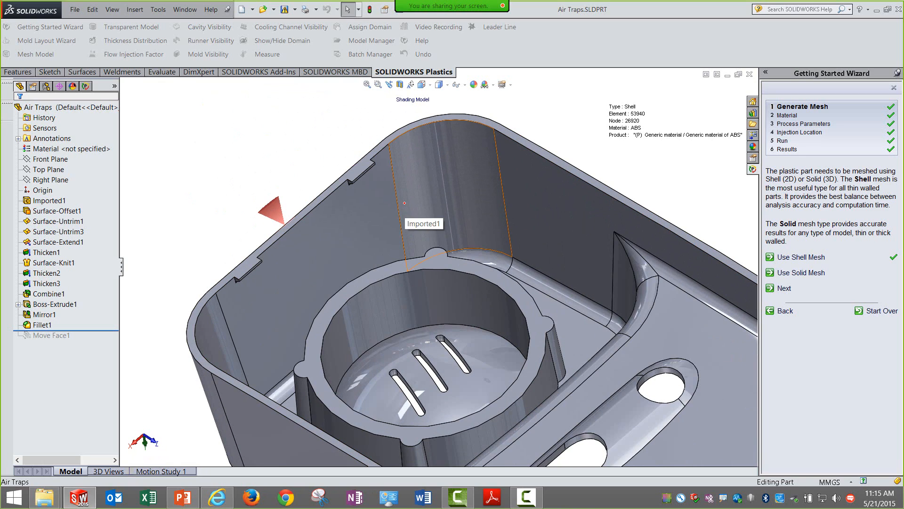
scroll(278, 135, up, 10)
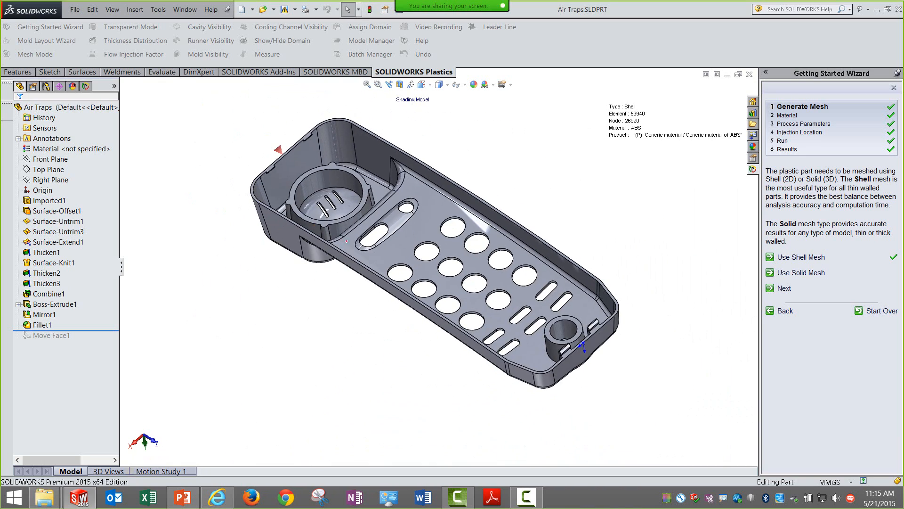
middle_drag(324, 184, 328, 135)
scroll(427, 252, down, 2)
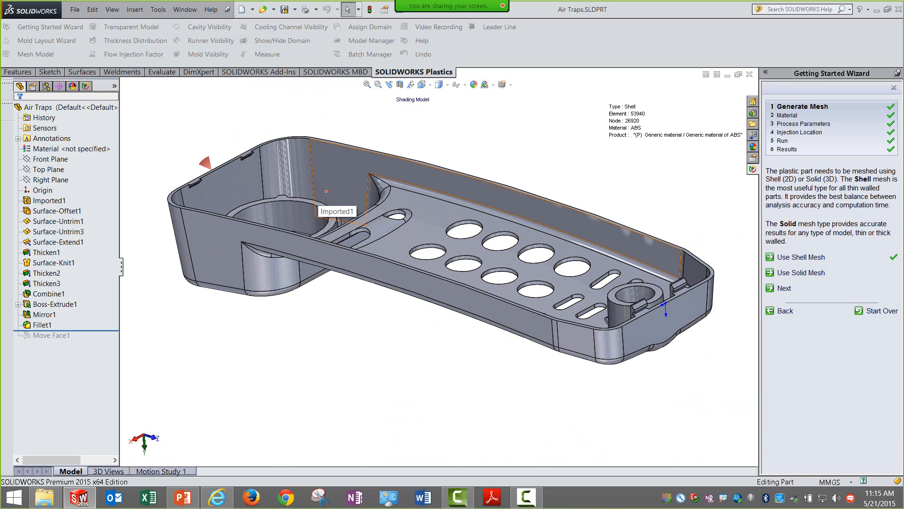
middle_drag(326, 191, 349, 155)
scroll(350, 154, down, 3)
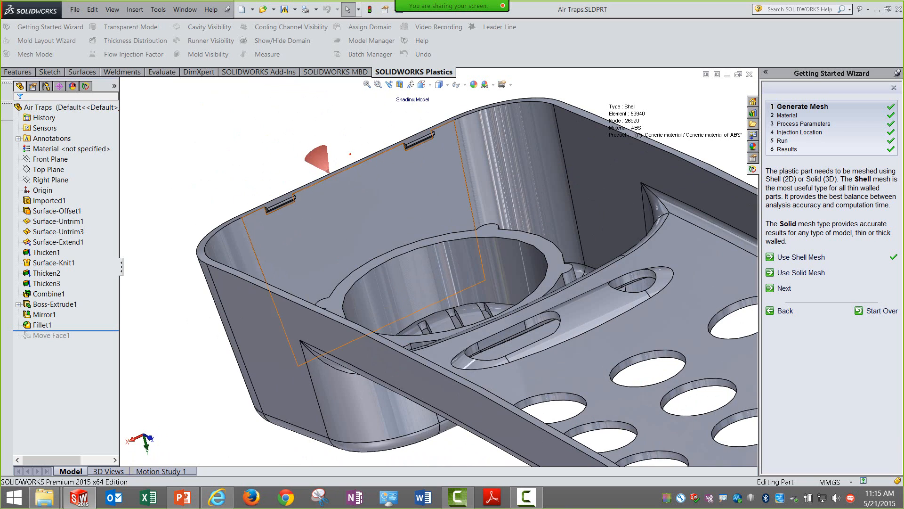
scroll(292, 158, up, 4)
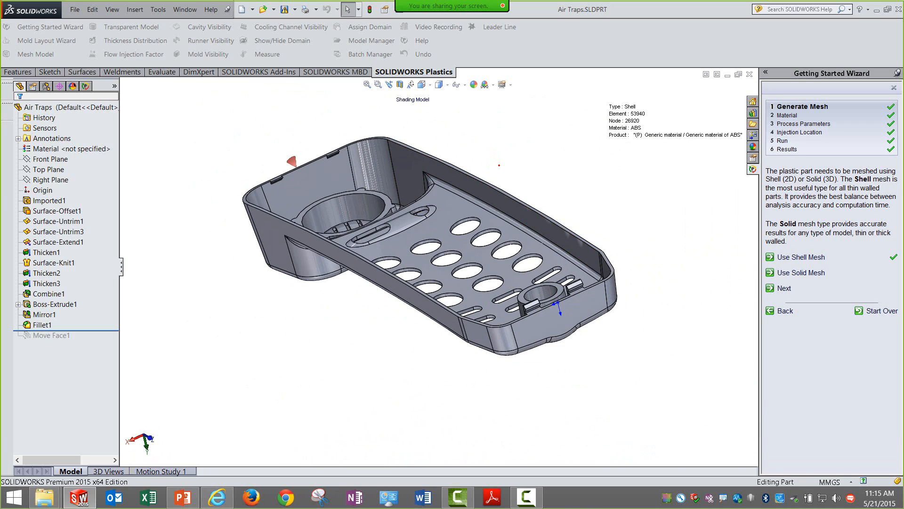
middle_drag(499, 165, 524, 200)
scroll(525, 200, up, 2)
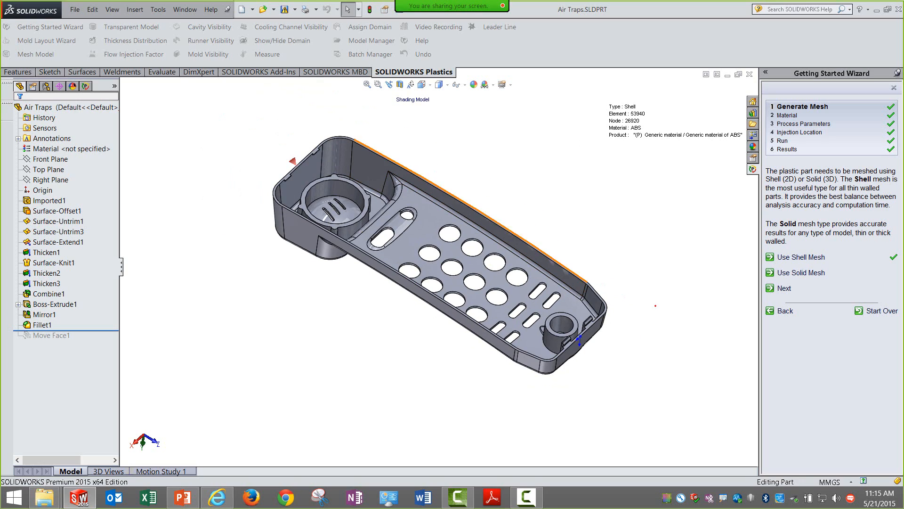
Step: Choose a shell mesh for the part, with solid data exported for warp analysis, and proceed to the domain categories
click(791, 257)
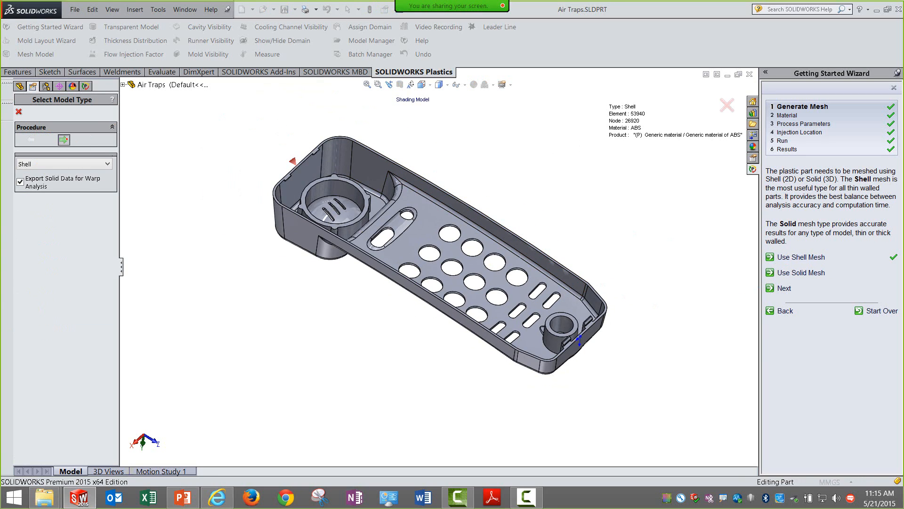
click(64, 140)
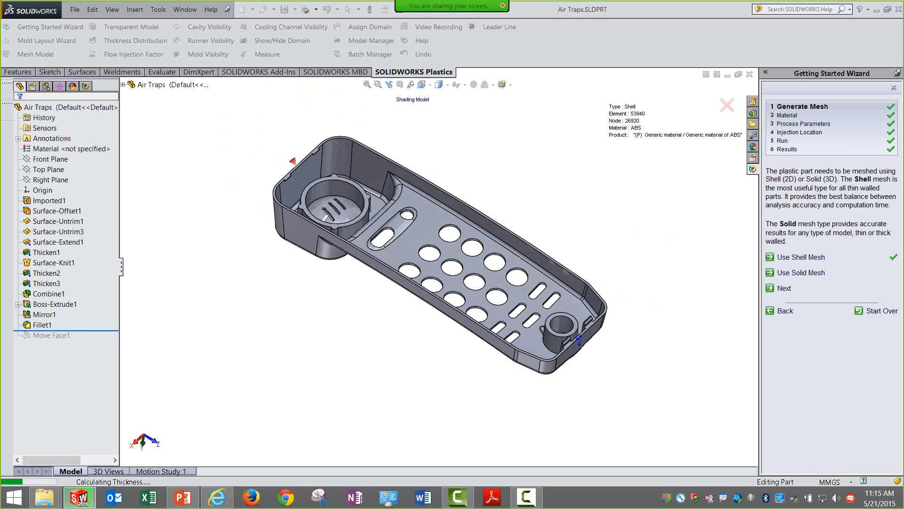
click(494, 276)
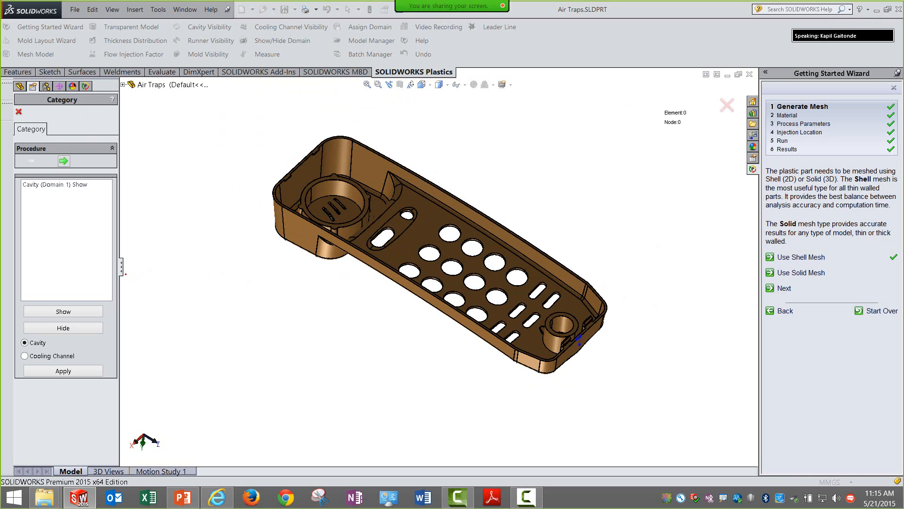
Step: Select Cavity (Domain 1) in the domain list and check the highlighted body, keeping it assigned as Cavity
drag(122, 267, 136, 267)
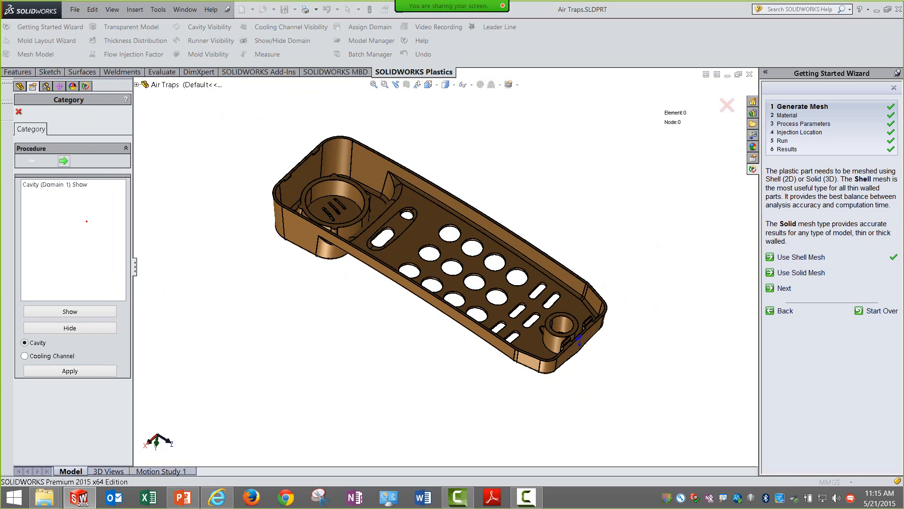
click(66, 185)
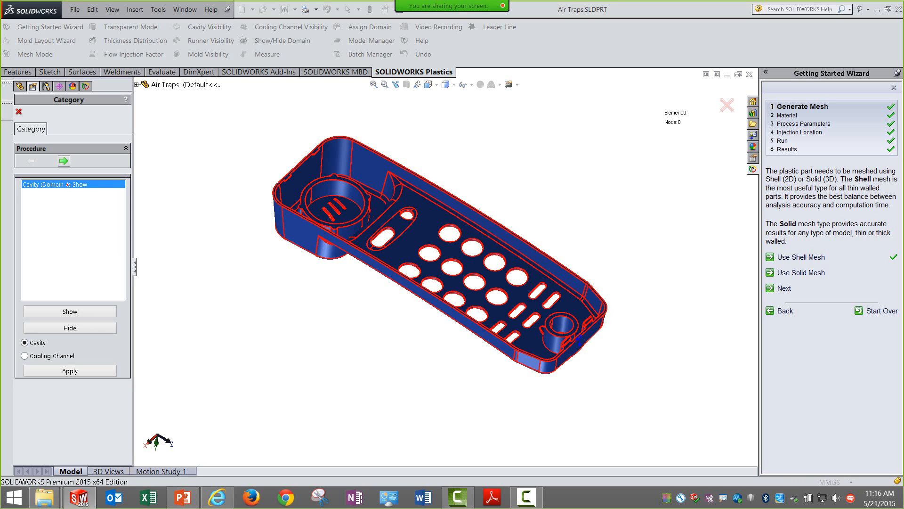
middle_drag(228, 165, 241, 200)
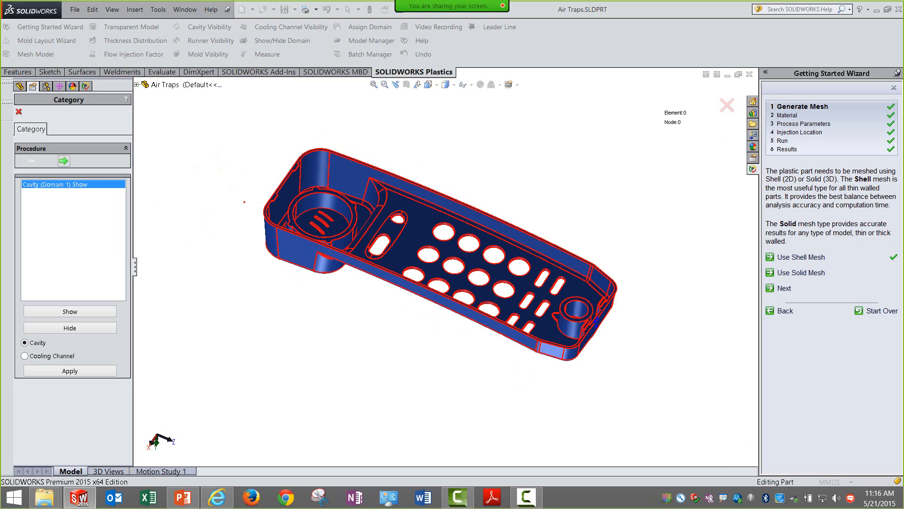
middle_drag(246, 268, 237, 266)
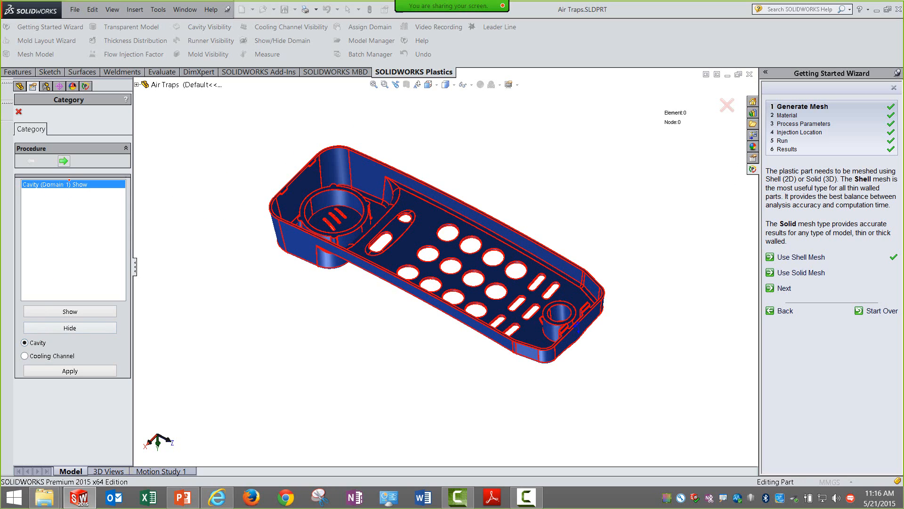
Step: Generate the cavity's surface mesh with a triangle size of 1.2839 and no local refinement
click(63, 161)
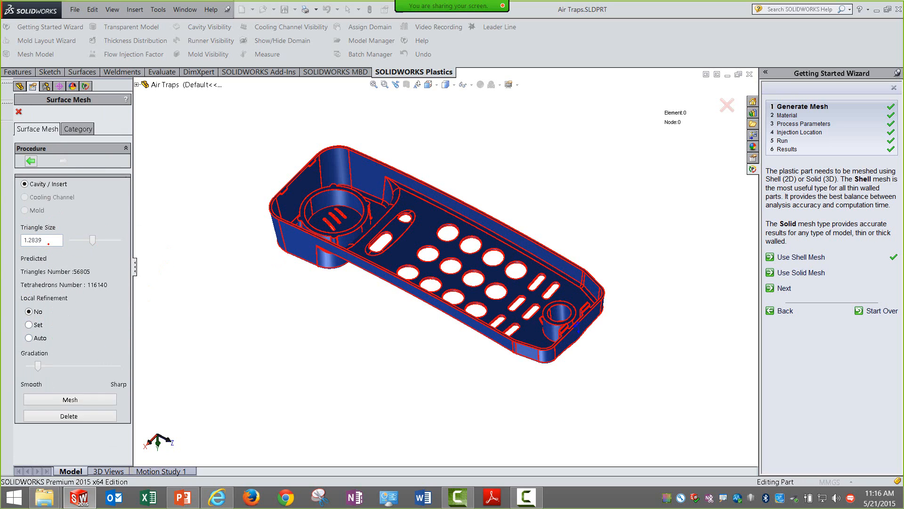
drag(49, 243, 19, 247)
click(70, 399)
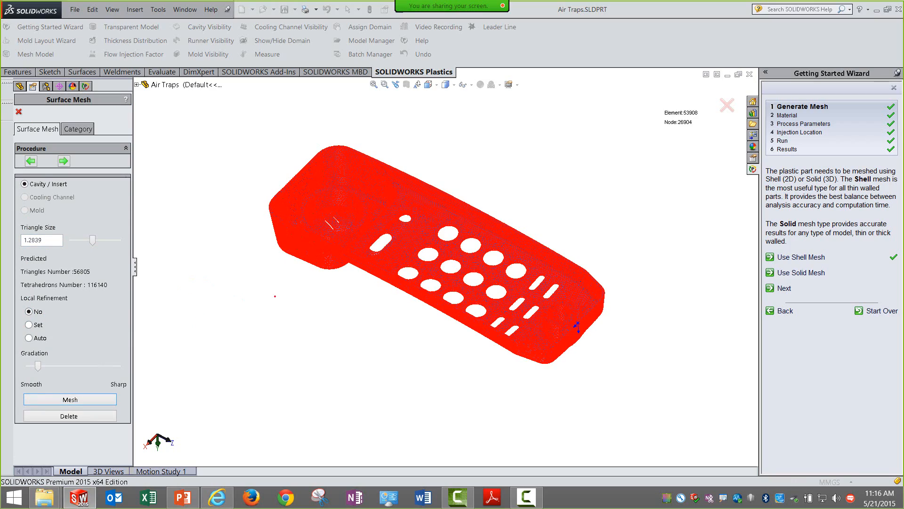
Step: Inspect the surface mesh closely around the bosses, round holes, slots and outer walls
middle_drag(328, 296, 323, 315)
scroll(389, 246, down, 8)
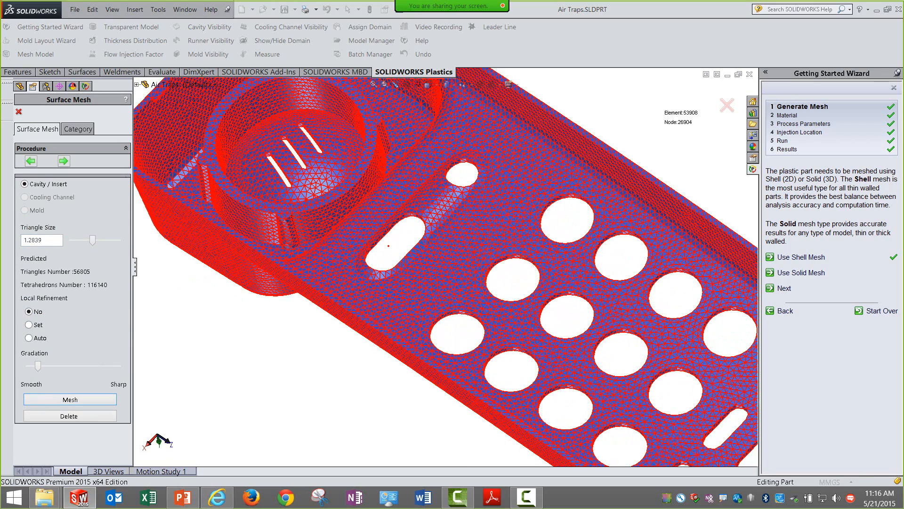
middle_drag(389, 245, 378, 258)
scroll(378, 258, up, 6)
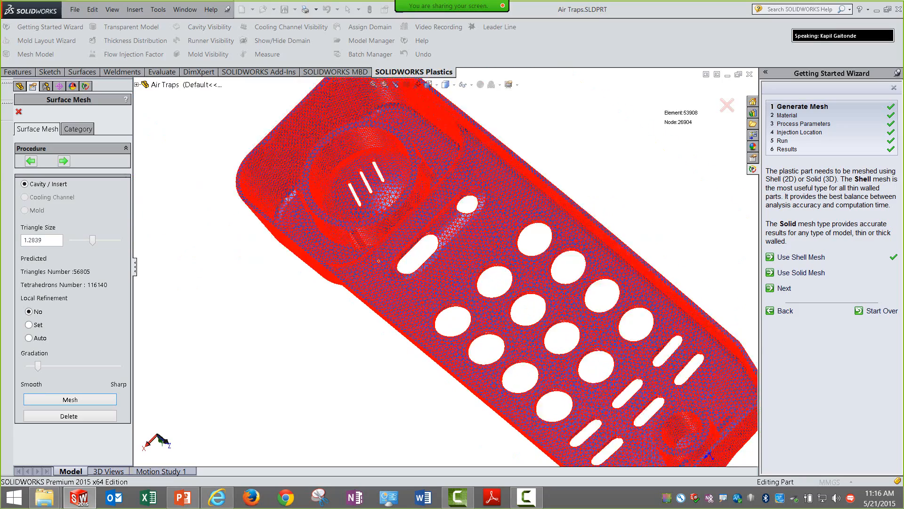
scroll(618, 358, down, 6)
scroll(618, 358, up, 3)
scroll(618, 358, down, 3)
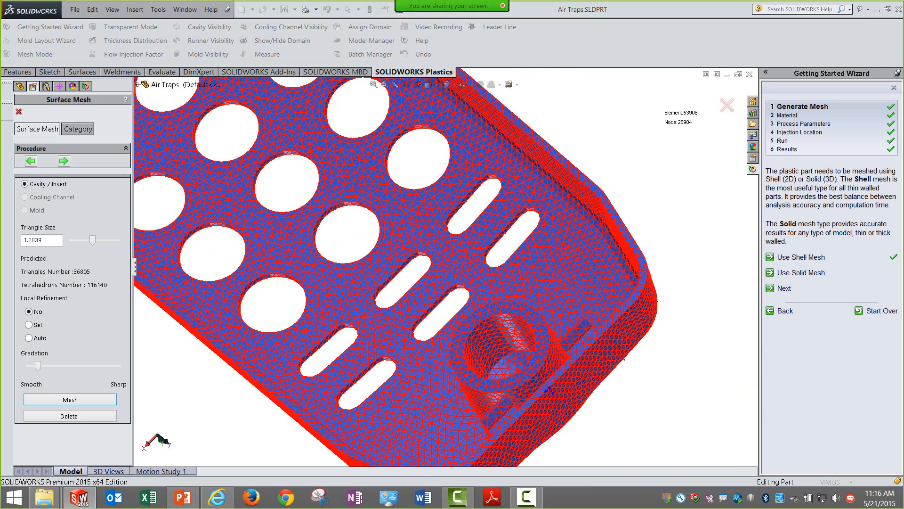
scroll(395, 219, up, 5)
scroll(395, 219, up, 3)
middle_drag(395, 219, 424, 194)
Step: Complete the shell meshing procedure for the cavity and proceed to the wizard's material stage
click(62, 164)
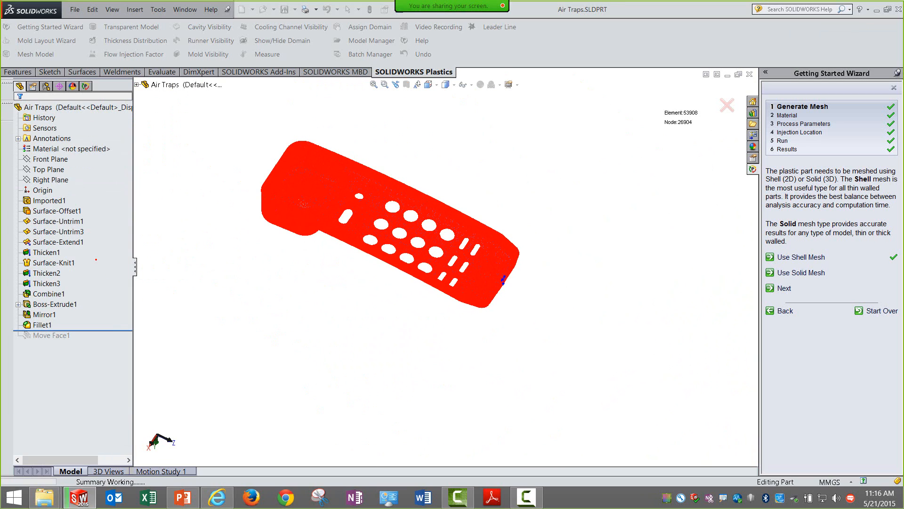
click(19, 112)
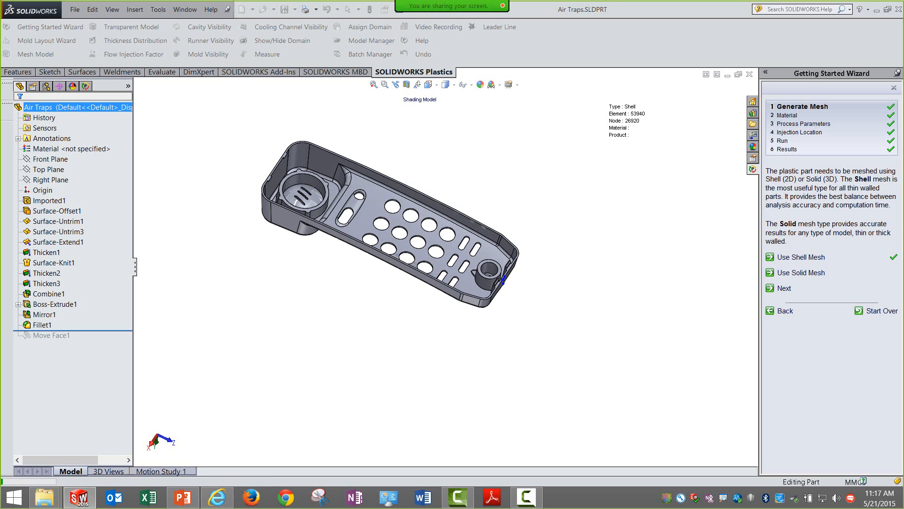
click(374, 84)
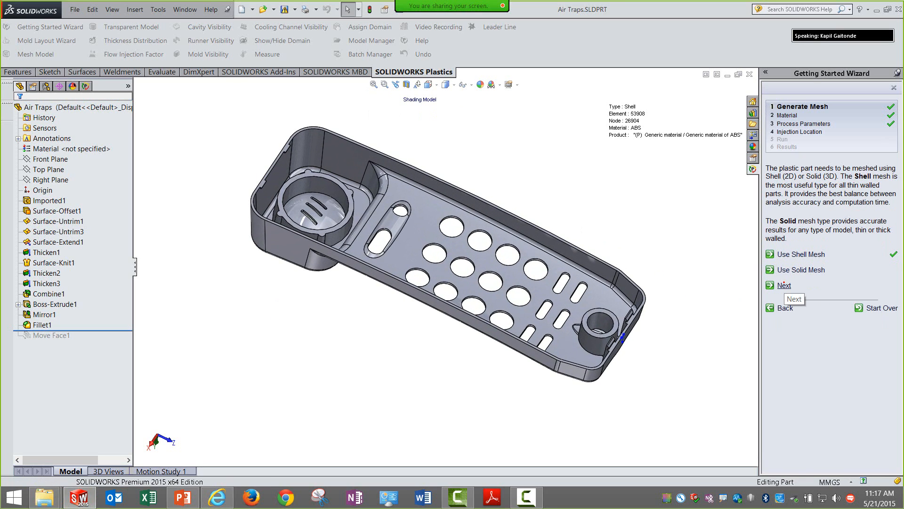
click(784, 285)
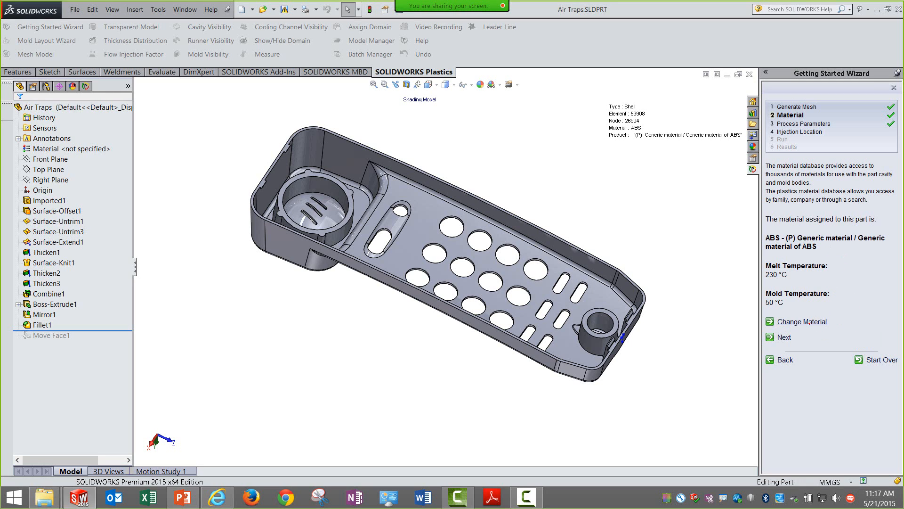
Step: Open the material selection for Cavity(Part) 1, enlarge the Polymer window and show the default plastics database
click(803, 323)
drag(284, 12, 510, 113)
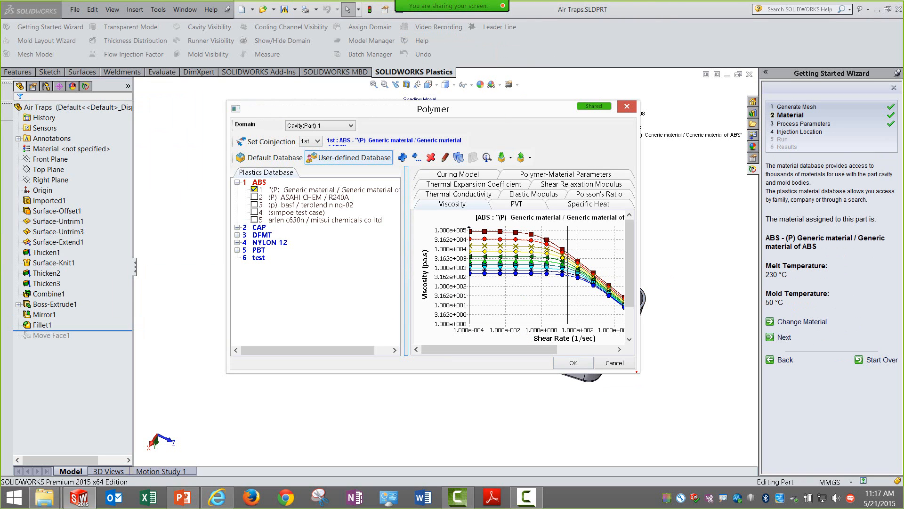
drag(637, 372, 767, 449)
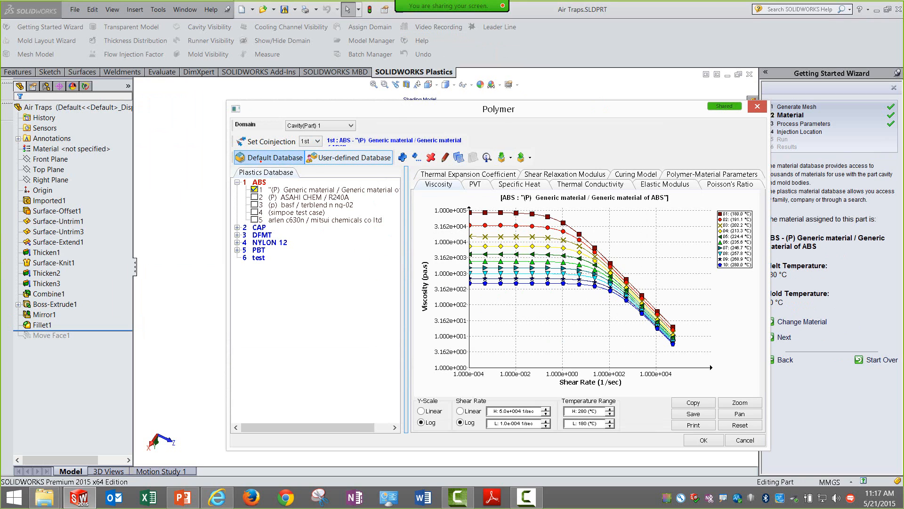
click(269, 158)
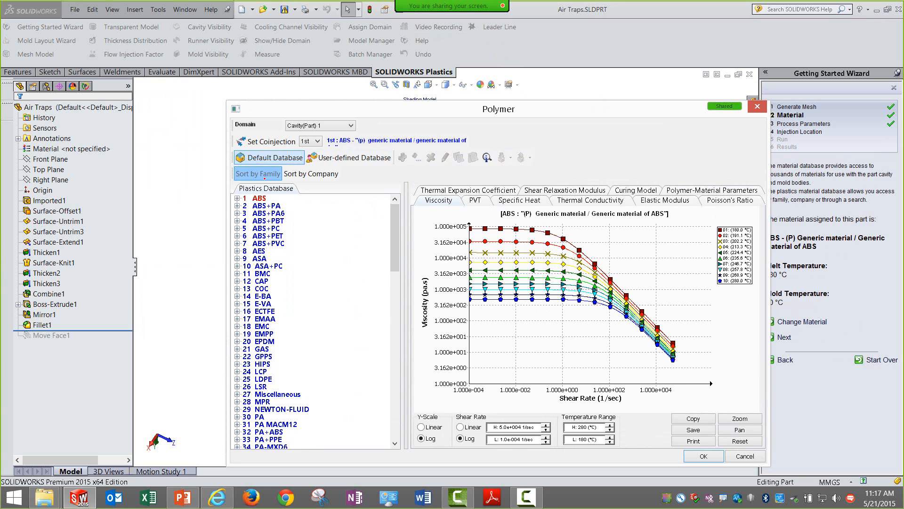
click(351, 162)
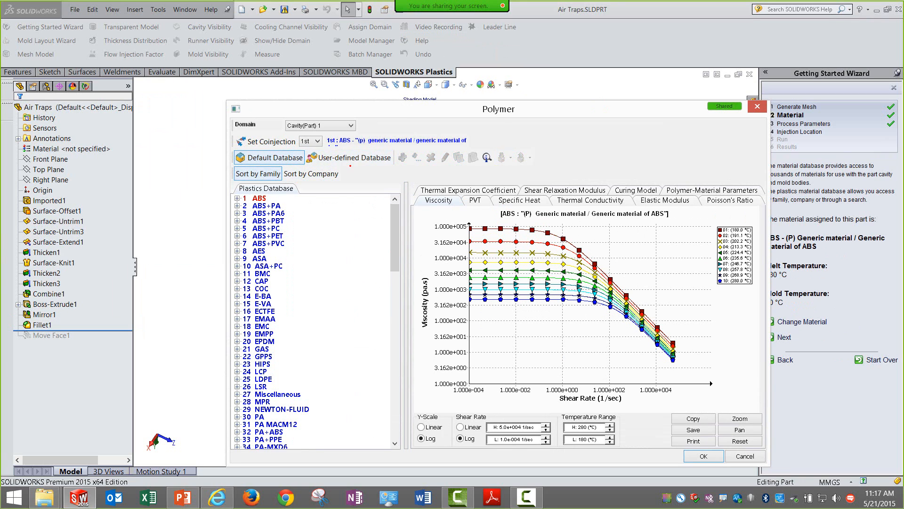
click(269, 157)
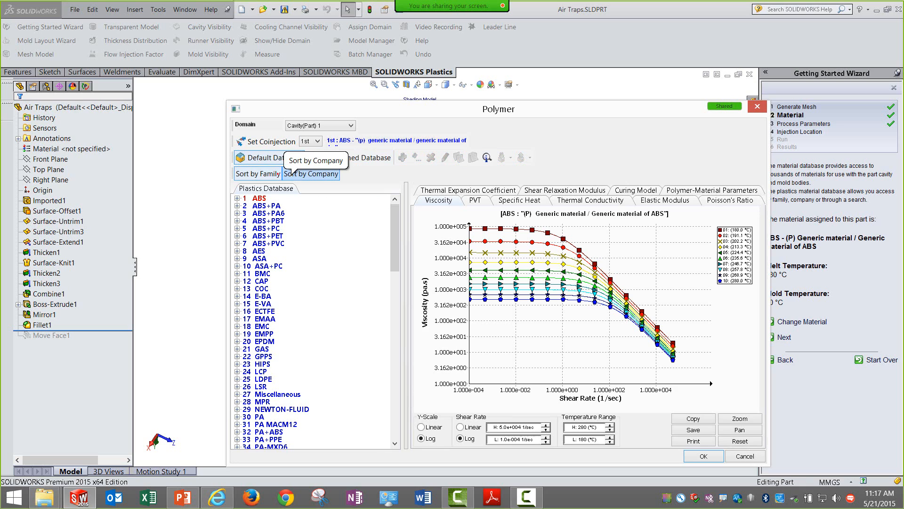
Step: Compare the default database sorted by company and by family, look through the ABS grades, and return to the user-defined database
click(310, 174)
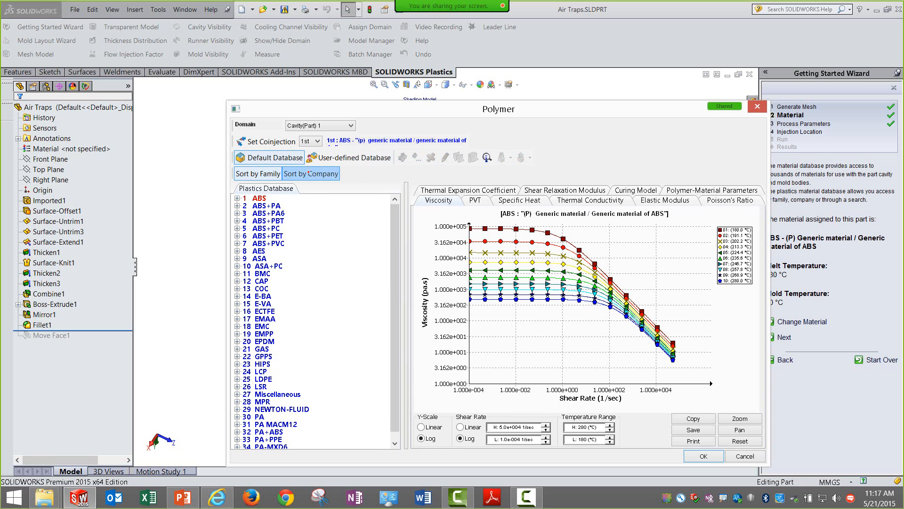
mouse_move(392, 228)
mouse_down()
mouse_move(412, 327)
mouse_move(405, 394)
mouse_move(395, 216)
mouse_up()
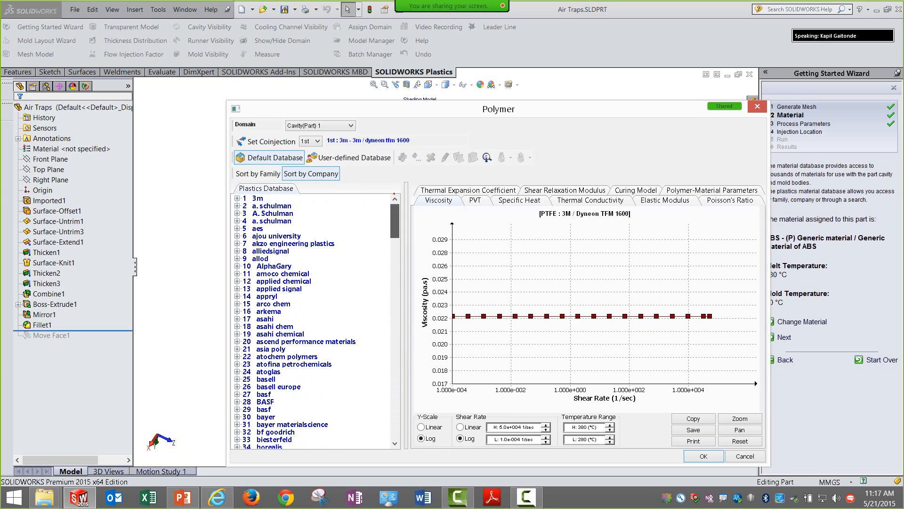
click(258, 173)
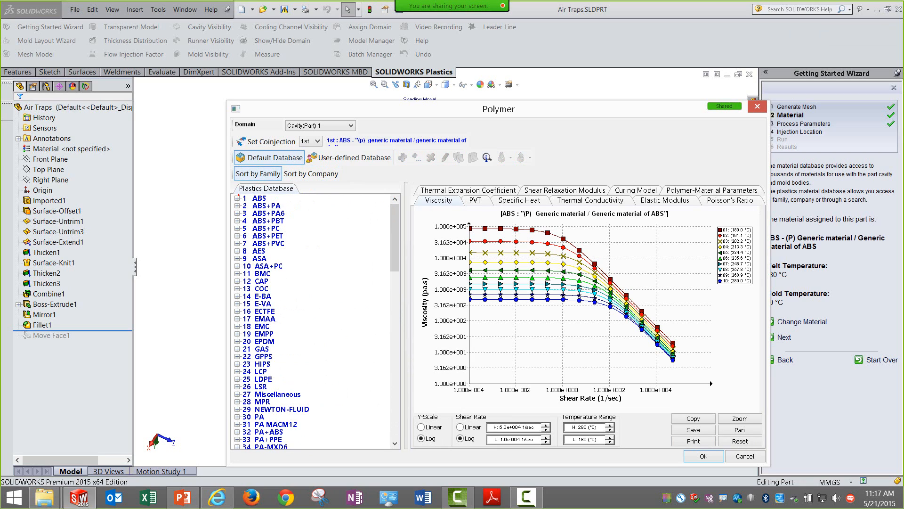
double_click(258, 198)
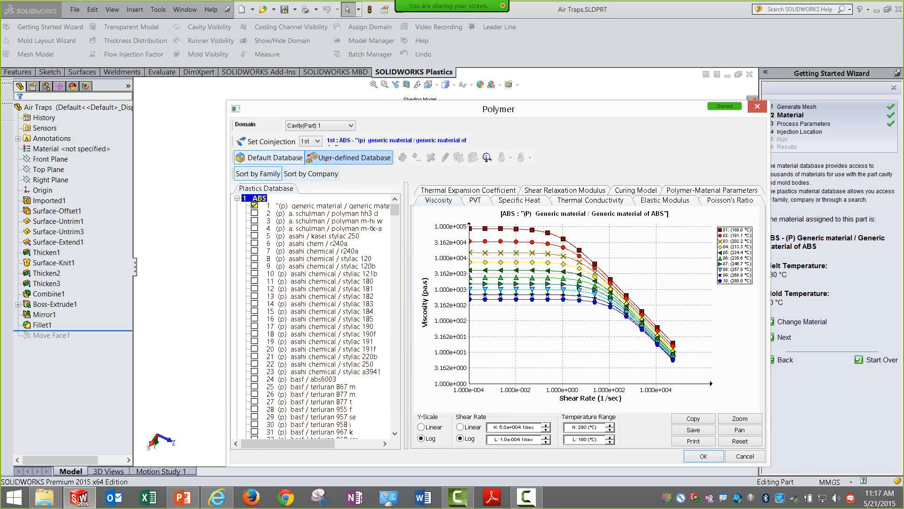
click(326, 158)
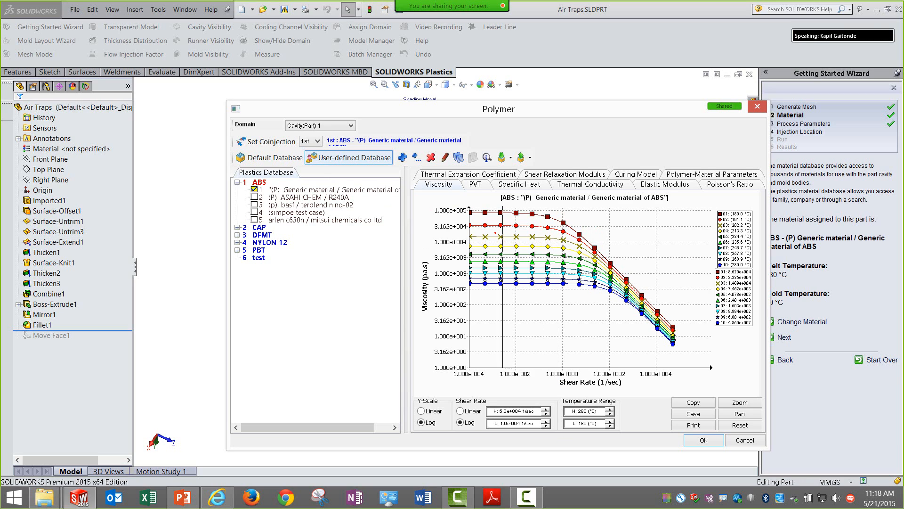
Step: Review the generic ABS property curves for PVT, specific heat, thermal conductivity, elastic modulus and Poisson's ratio
click(474, 184)
click(541, 184)
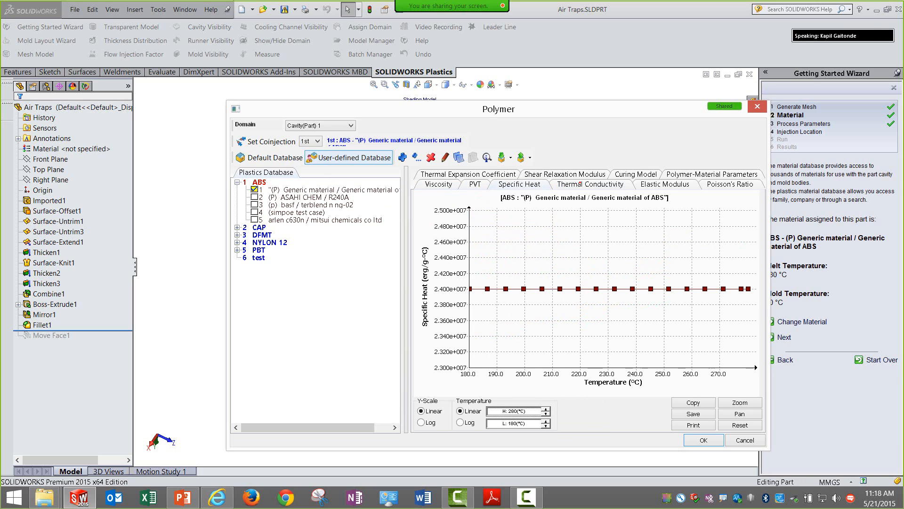
click(579, 184)
click(664, 183)
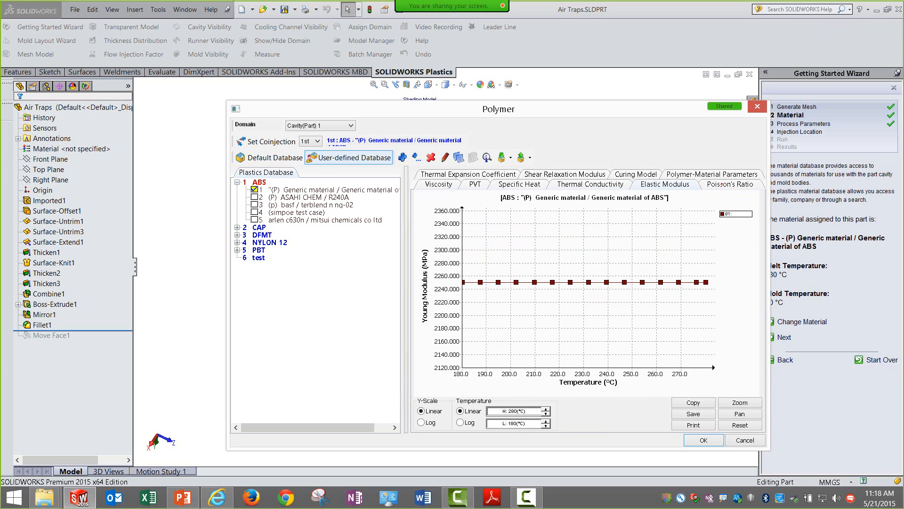
click(720, 184)
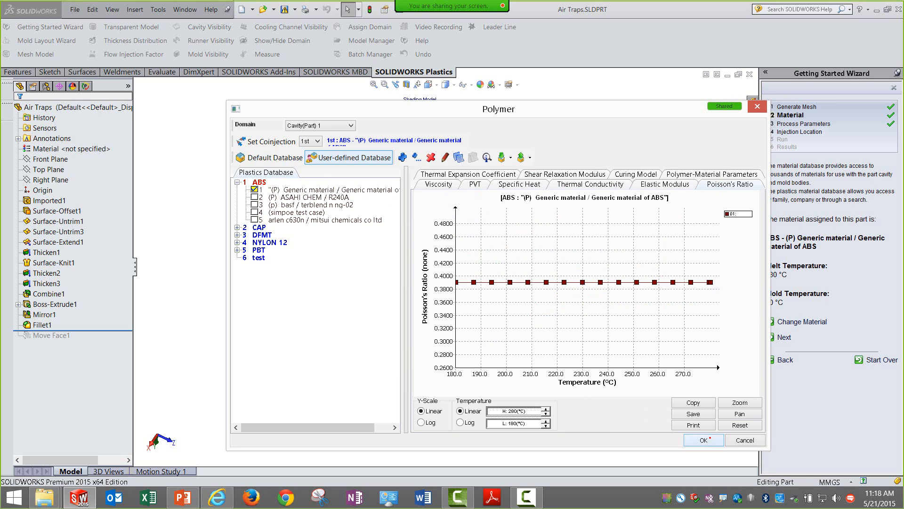
Step: Confirm generic ABS as the cavity material and proceed to the process parameters stage
click(705, 443)
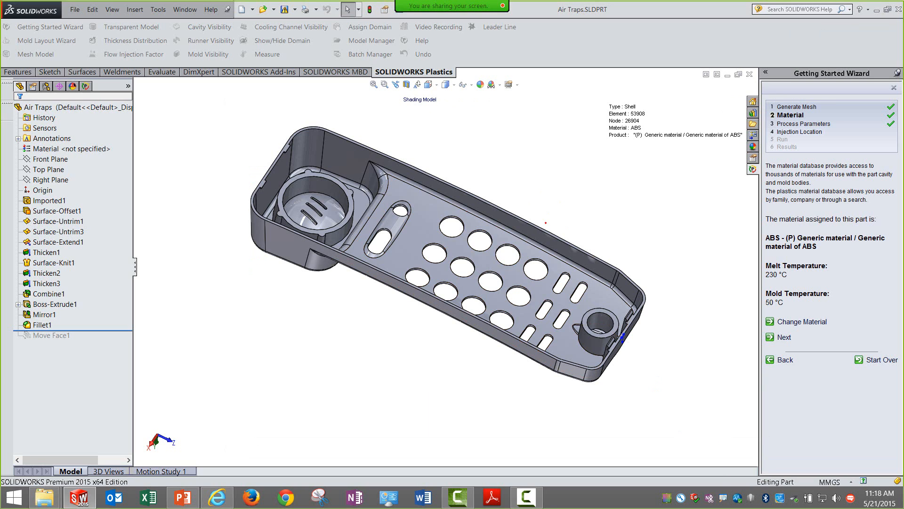
middle_drag(546, 222, 552, 250)
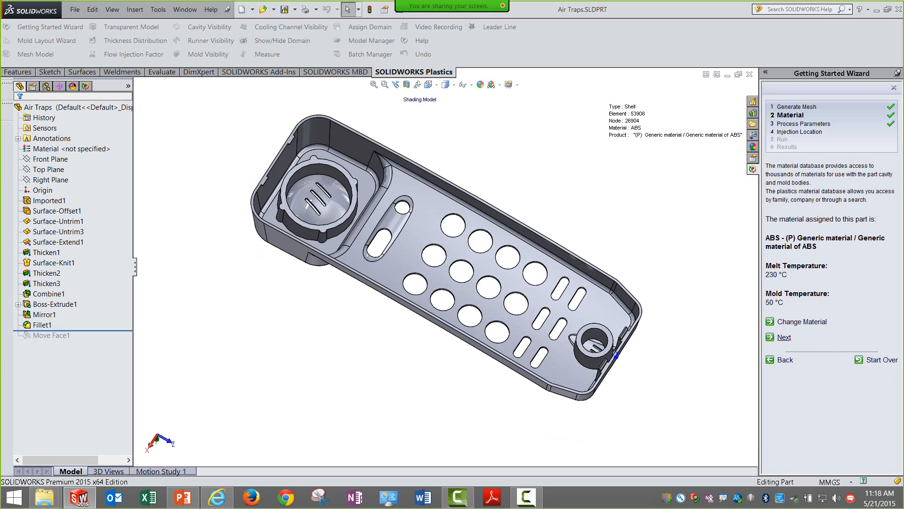
click(784, 338)
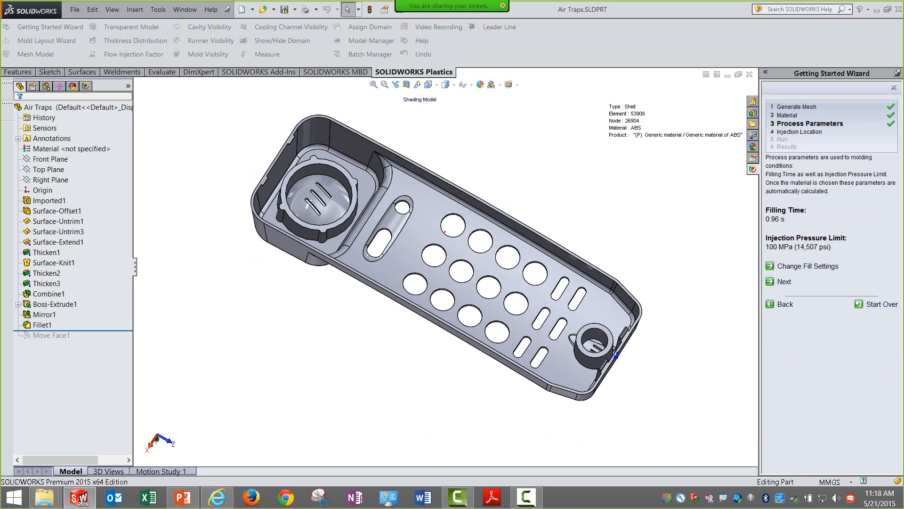
Step: Open the fill settings, expand the advanced parameters and bring up the injection molding machine database
middle_drag(445, 232, 496, 293)
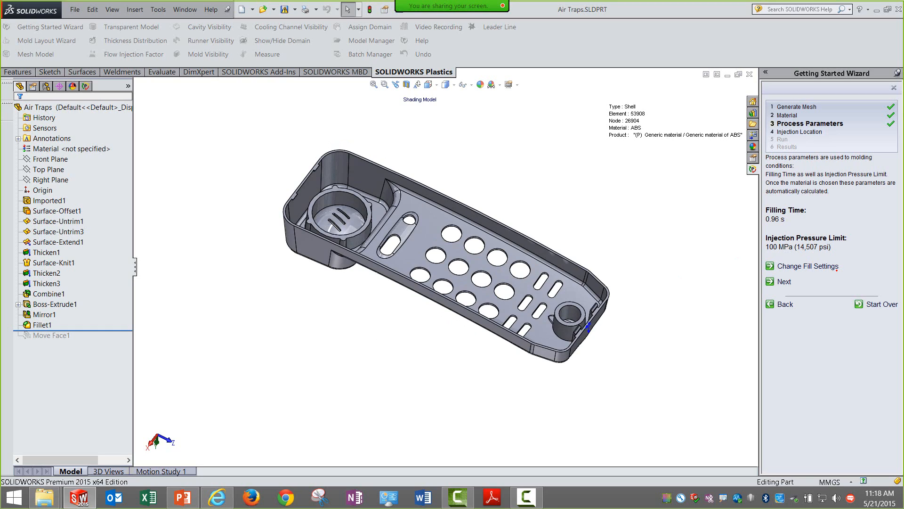
click(807, 266)
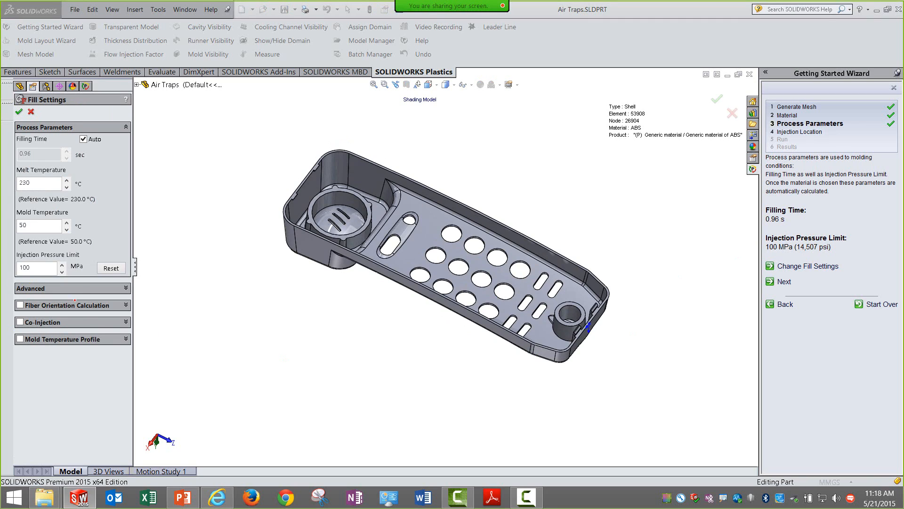
click(71, 288)
scroll(49, 452, down, 3)
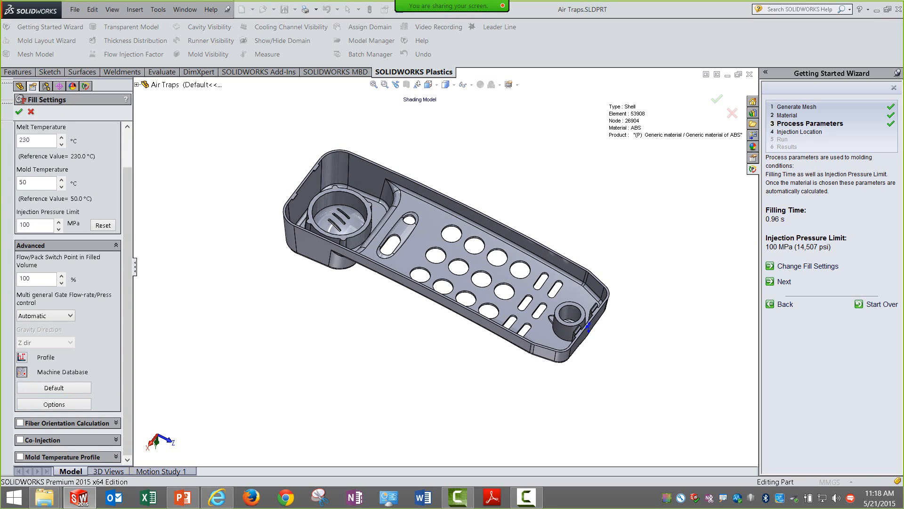
click(55, 372)
Step: Examine the description, injection, clamping, hydraulic and general data of ARBURG machines, including the Allrounder A 370 A 500-170(D35)
click(324, 201)
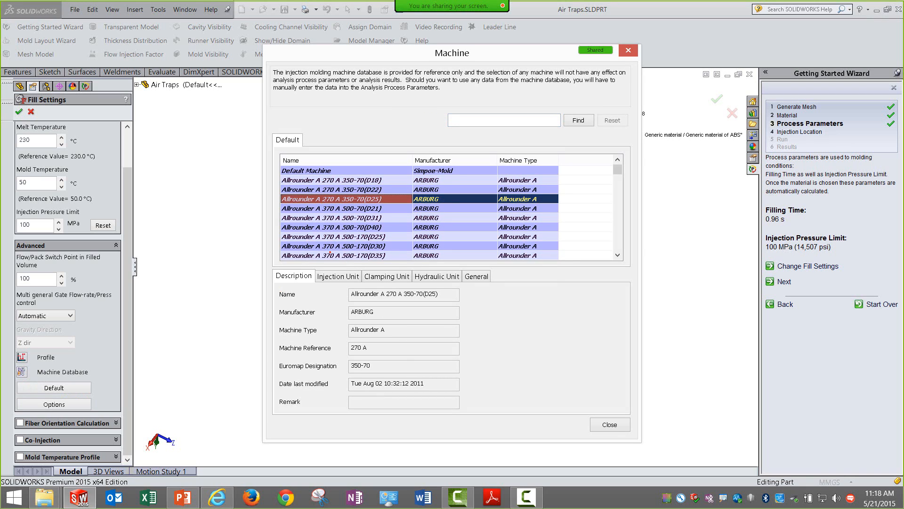
click(330, 255)
scroll(329, 235, down, 5)
click(341, 276)
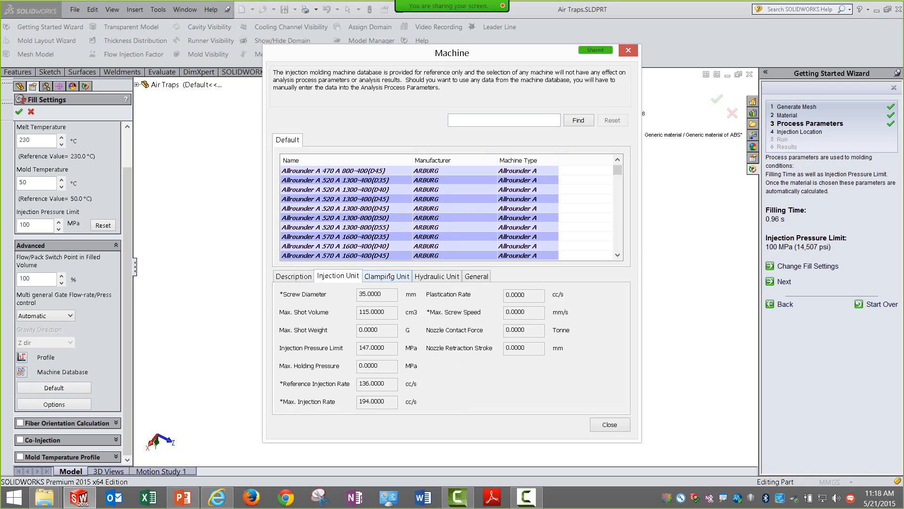
click(387, 276)
click(428, 277)
click(473, 276)
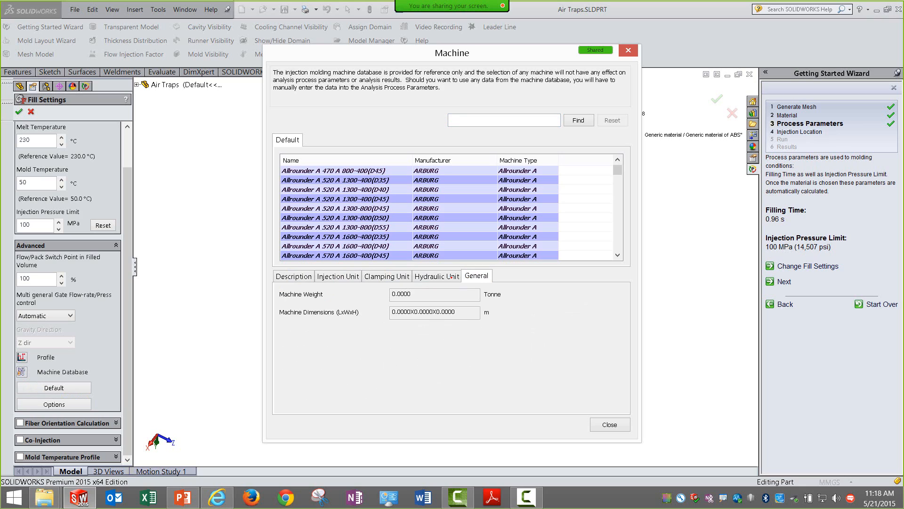
click(338, 277)
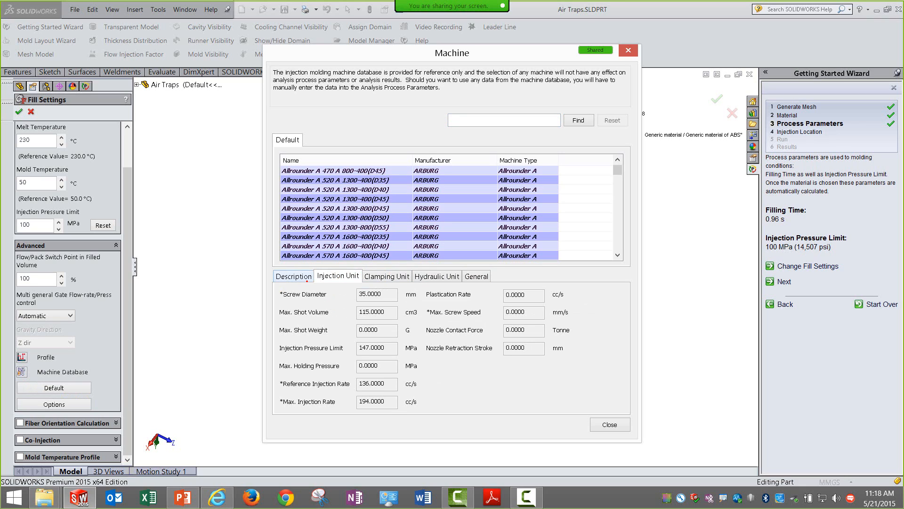
click(306, 277)
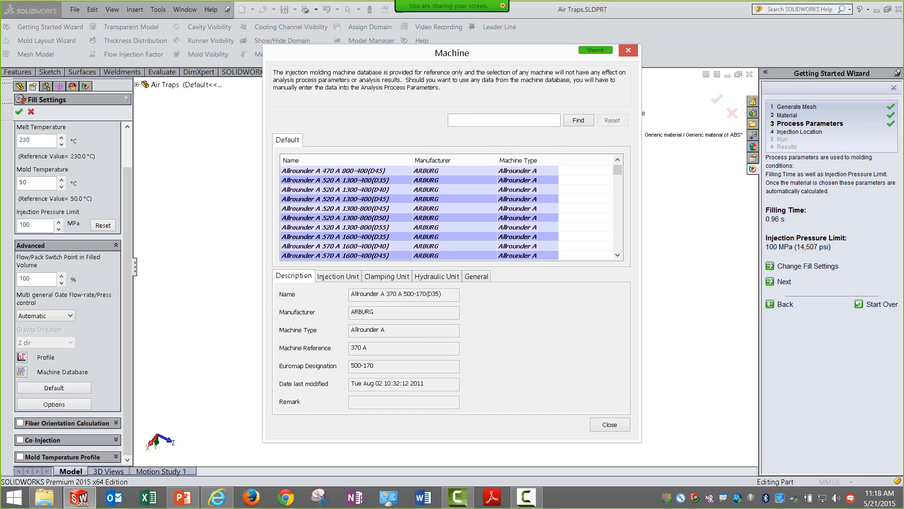
Step: View the Allrounder A 520 A 1300-800(D55) description, look through more machines in the list and close the machine database
click(320, 227)
scroll(330, 227, down, 10)
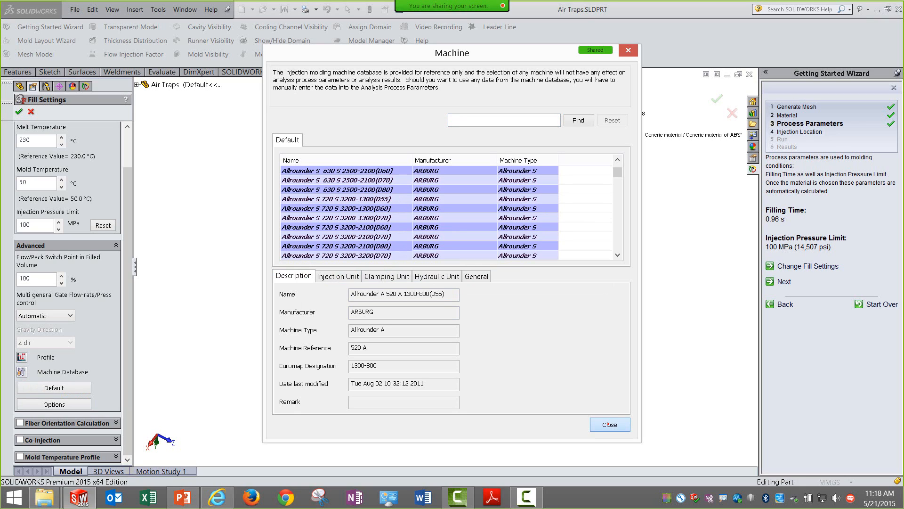
click(609, 425)
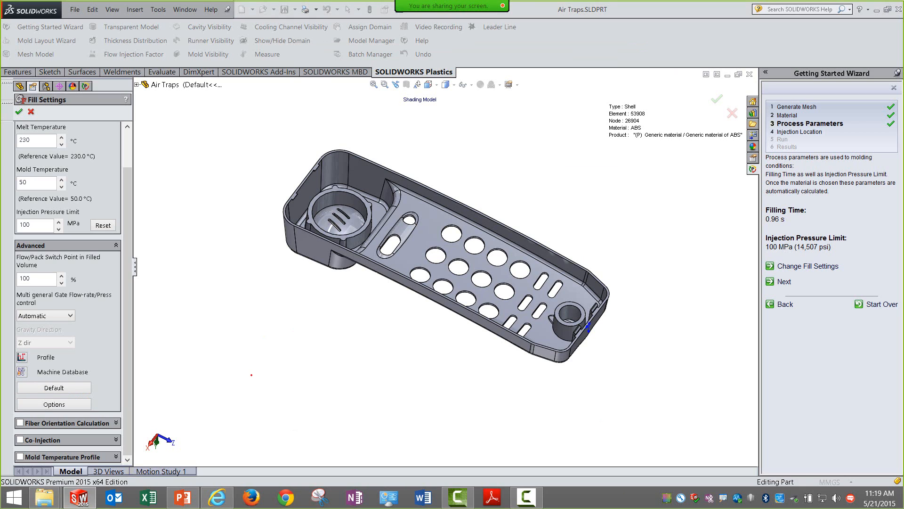
Step: Review the melt temperature, mold temperature and injection pressure limit in the fill settings
drag(124, 338, 127, 284)
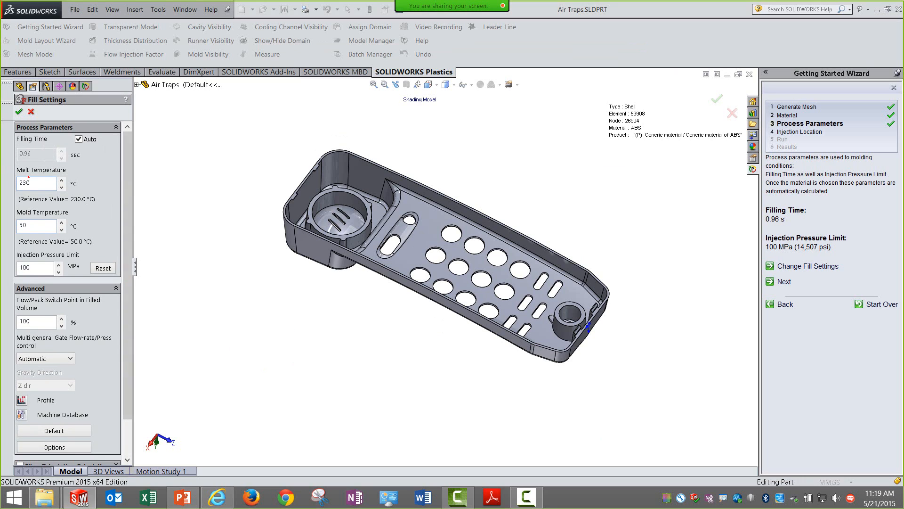
drag(32, 268, 1, 261)
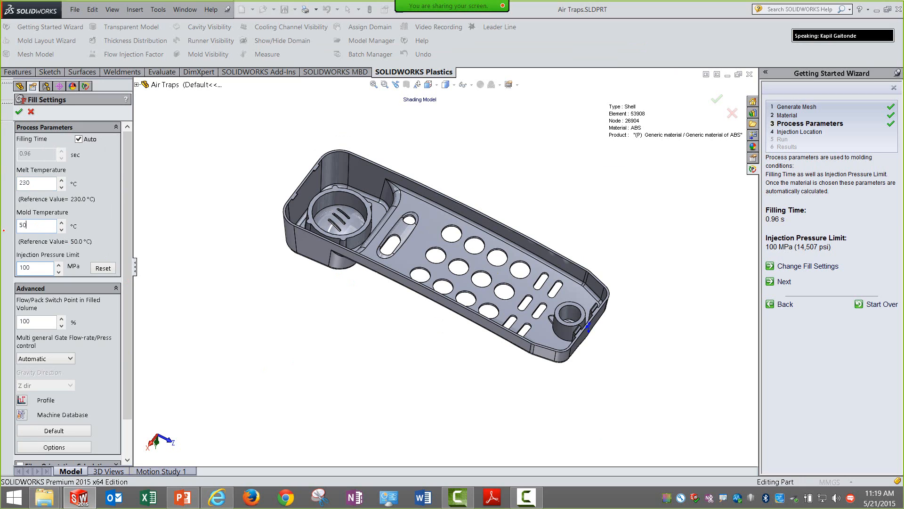
double_click(40, 225)
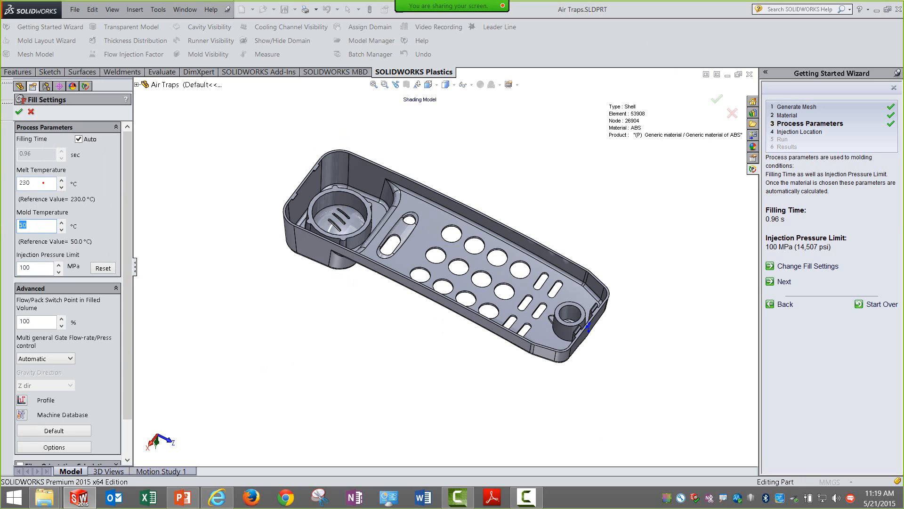
double_click(28, 182)
double_click(42, 227)
drag(38, 185, 1, 182)
Step: Cancel the fill settings without changing them and proceed to the injection location stage
click(31, 113)
click(30, 112)
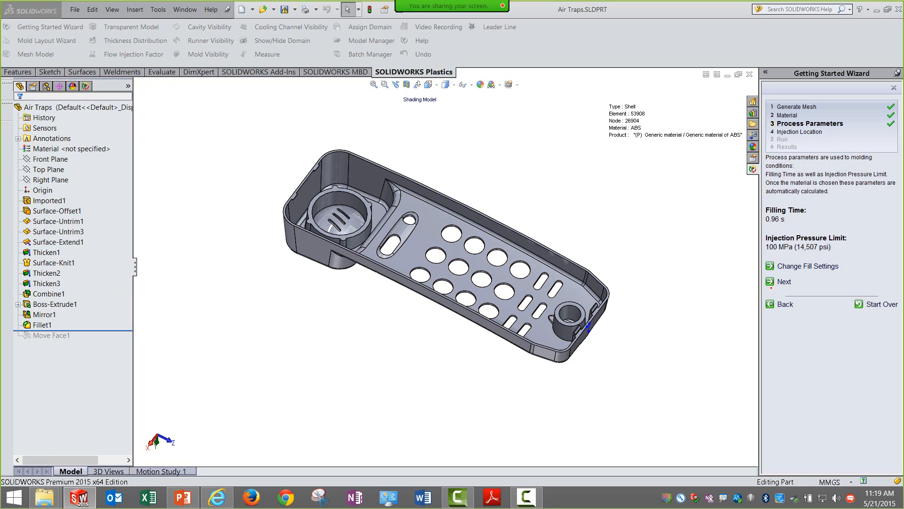
click(783, 281)
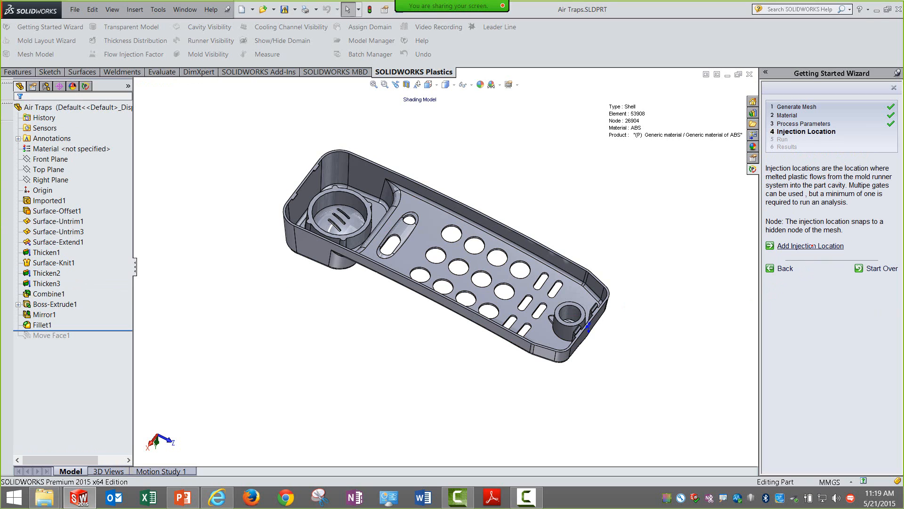
Step: Start adding an injection location to the handset part
click(812, 246)
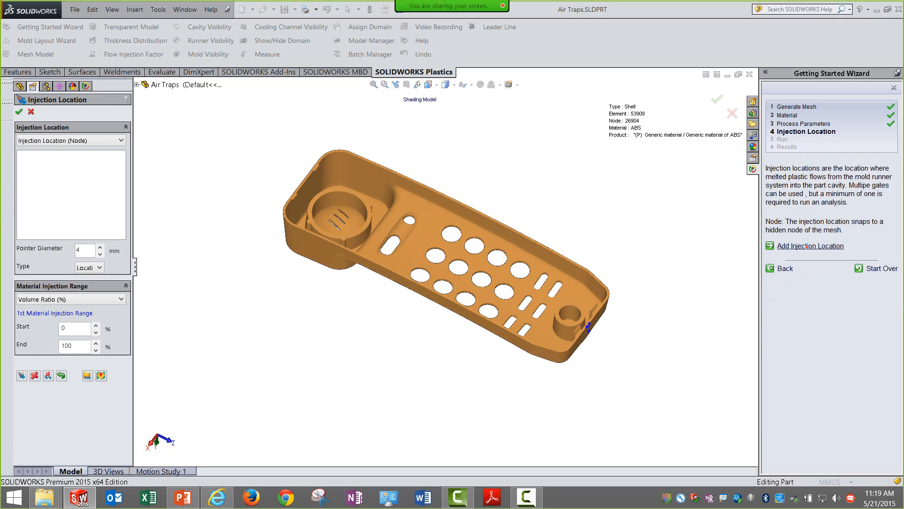
middle_drag(214, 218, 204, 239)
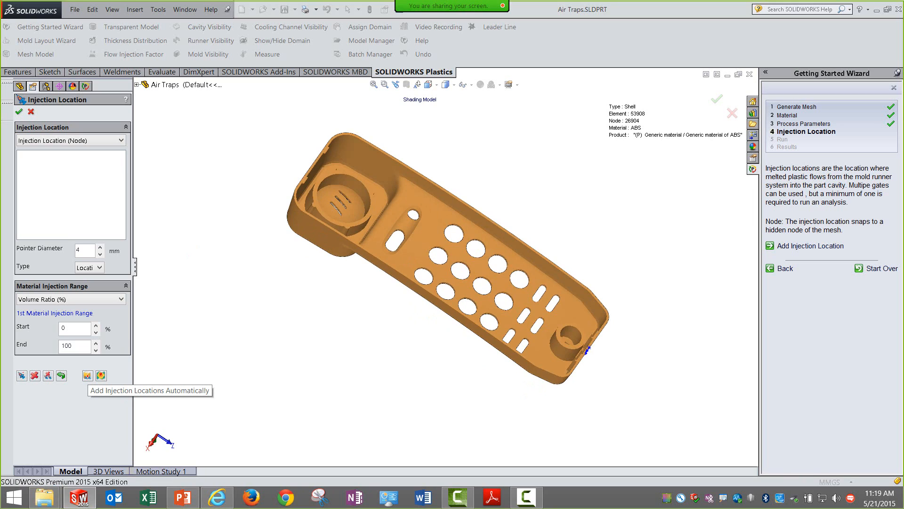
Step: Add two injection locations automatically and inspect them near the keypad holes and the earpiece slots
click(87, 375)
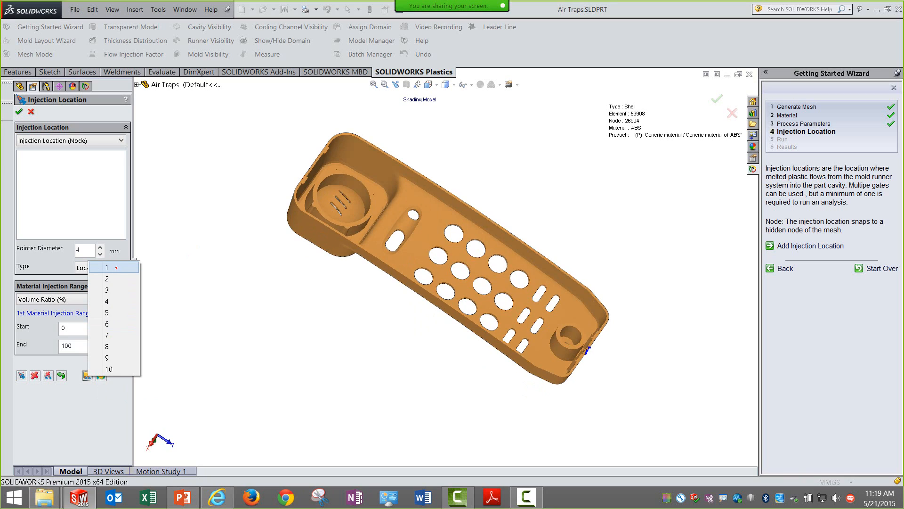
click(117, 268)
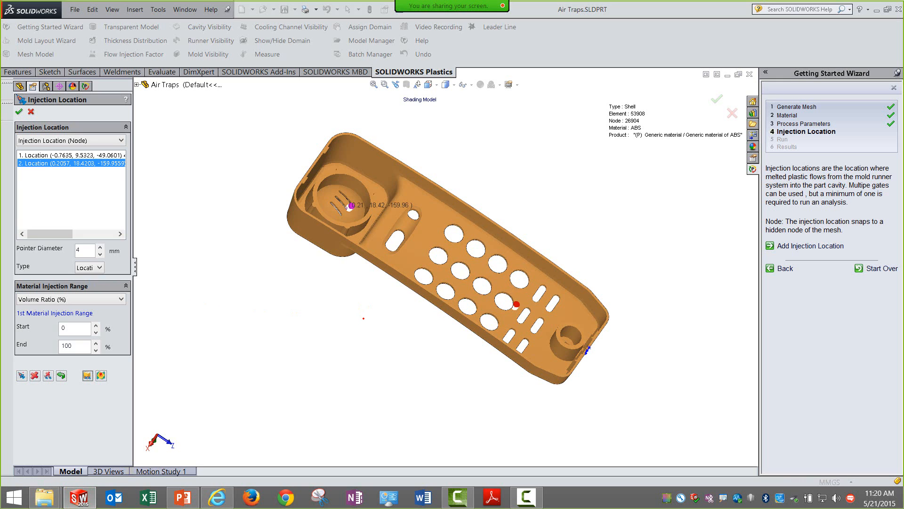
mouse_move(364, 318)
middle_down()
mouse_move(380, 278)
mouse_move(360, 319)
middle_up()
scroll(503, 306, down, 5)
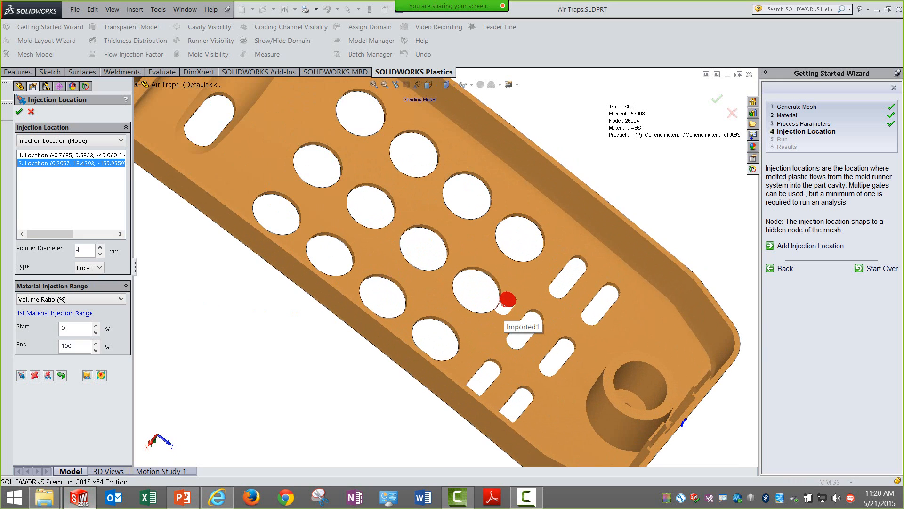
scroll(503, 306, up, 5)
scroll(283, 207, down, 8)
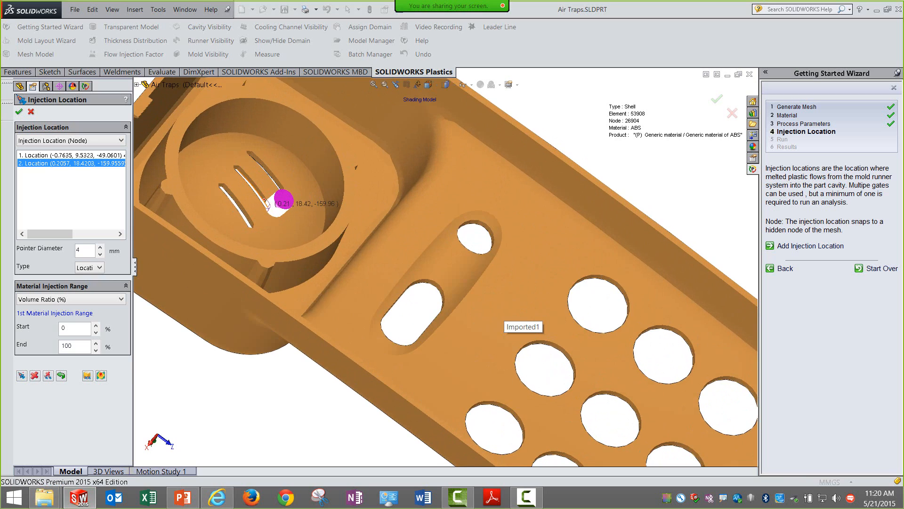
scroll(432, 325, up, 8)
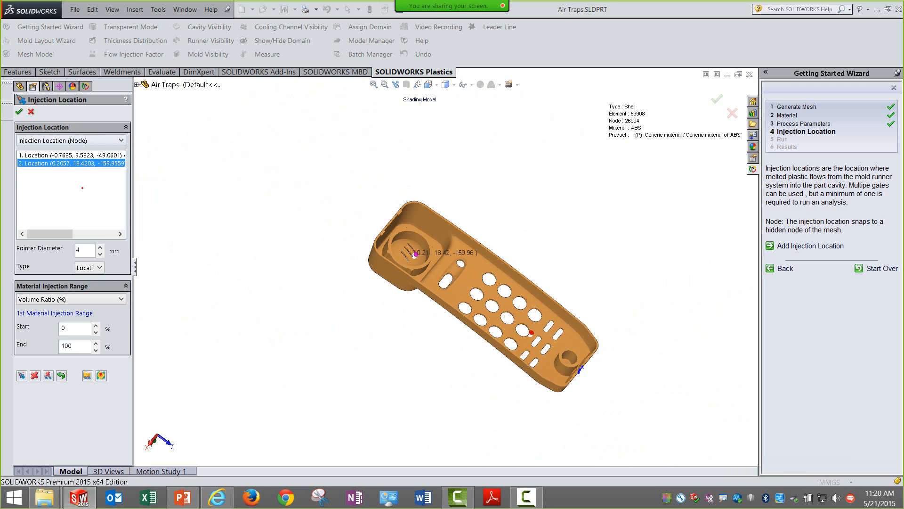
Step: Delete all automatic injection locations, place a single one beside the earpiece slots, and delete it as well
click(48, 375)
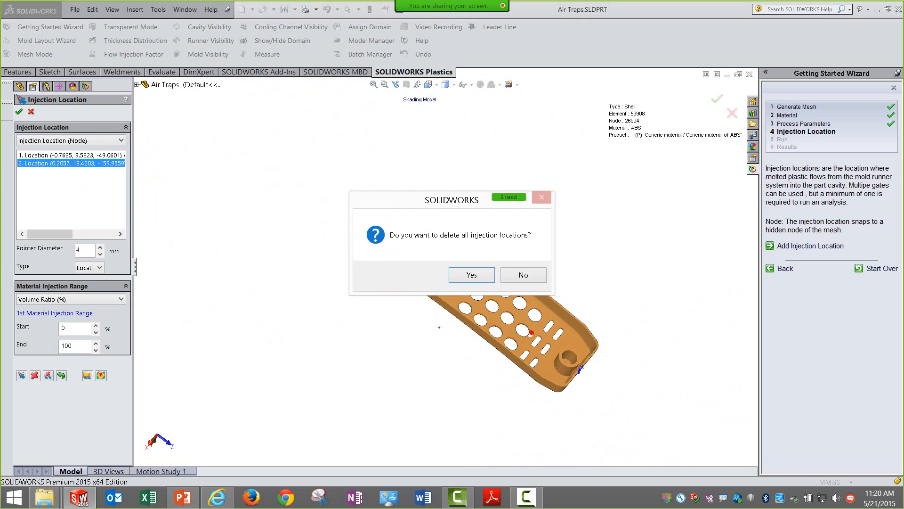
key(Return)
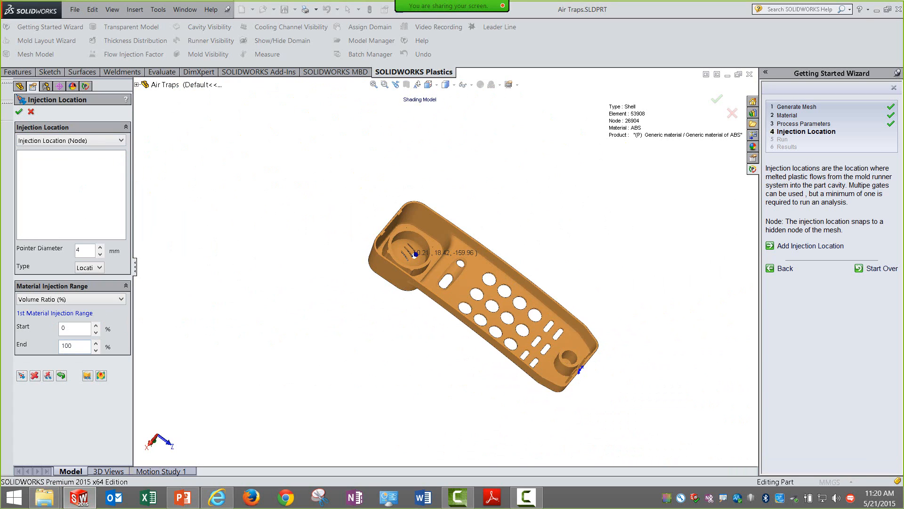
click(414, 254)
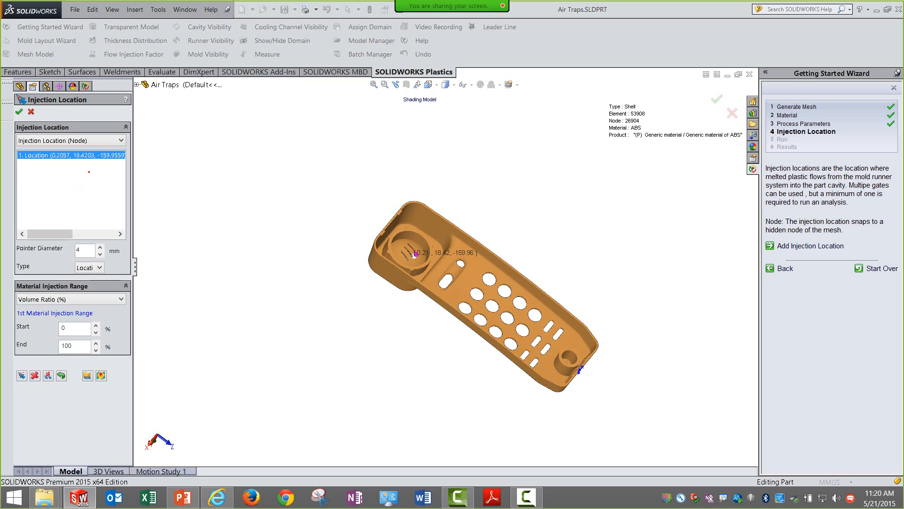
click(35, 375)
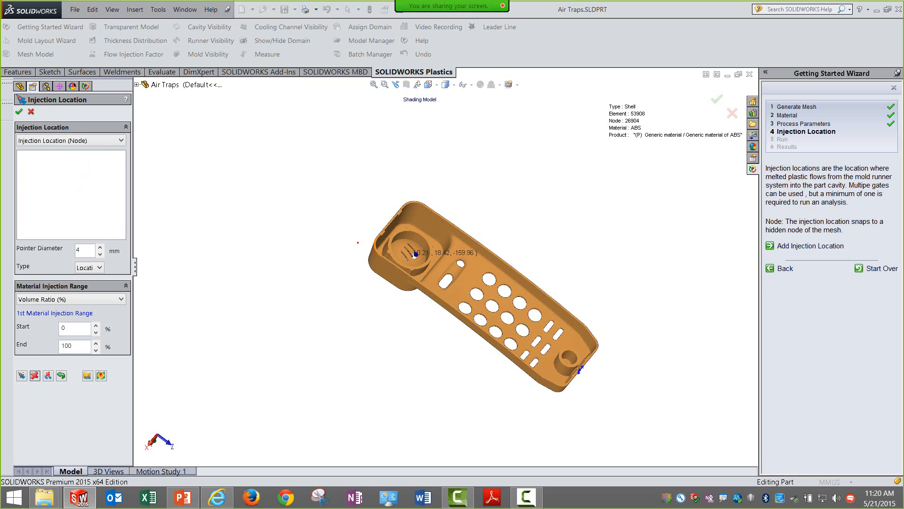
Step: Add a node injection location on the handset's mouthpiece-end face at about (-2.6, 6.6, -0.6) and accept it
middle_drag(358, 242, 542, 312)
scroll(542, 312, down, 5)
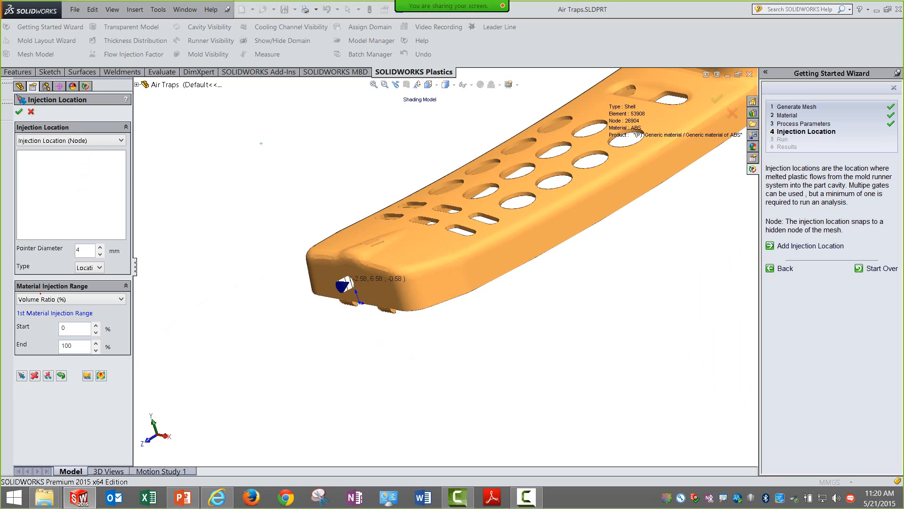
drag(83, 250, 47, 260)
click(21, 375)
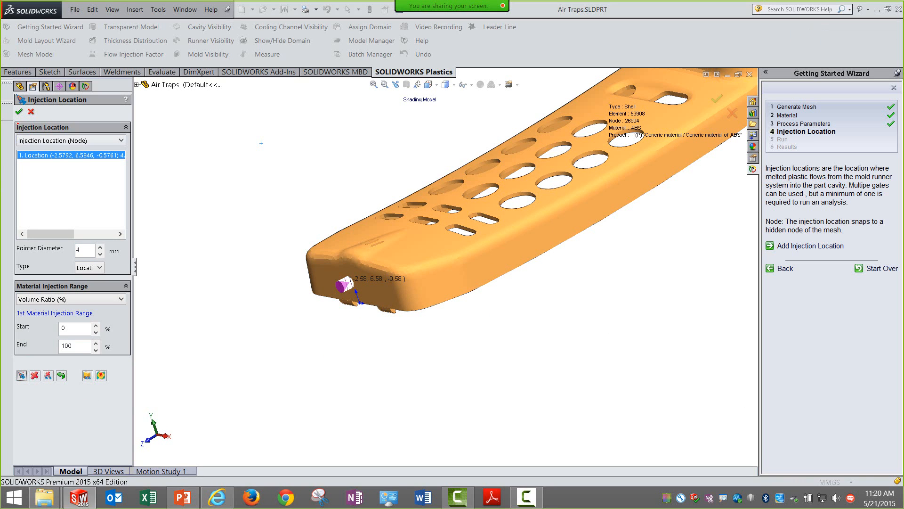
click(19, 111)
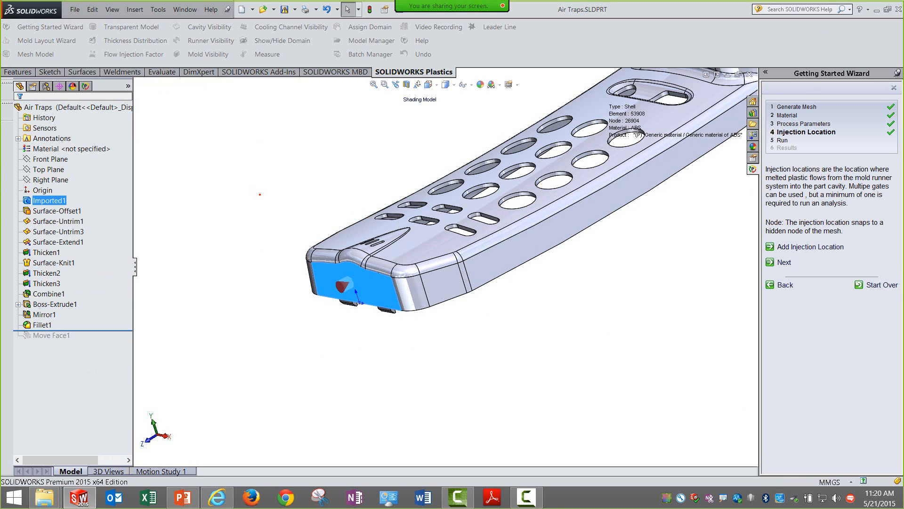
Step: Proceed to the wizard's Run stage and run the shell flow/pack simulation
middle_drag(259, 194, 532, 212)
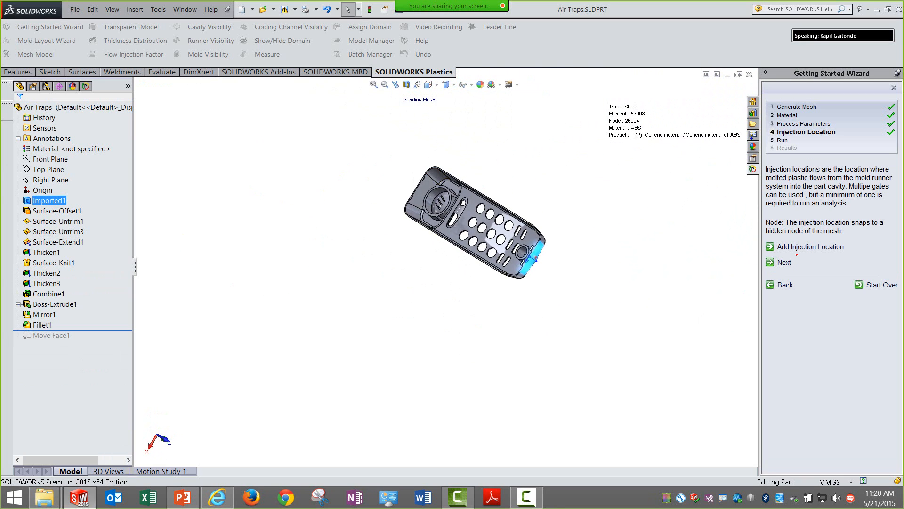
click(788, 262)
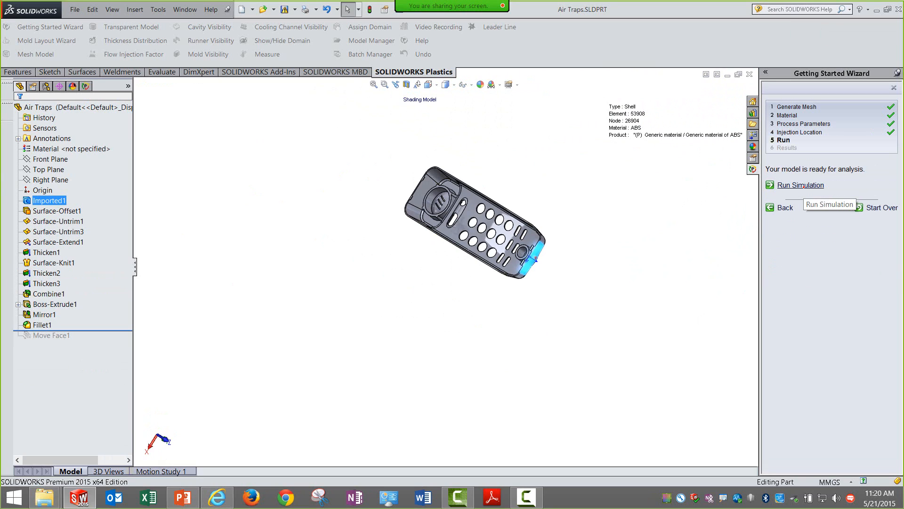
click(803, 185)
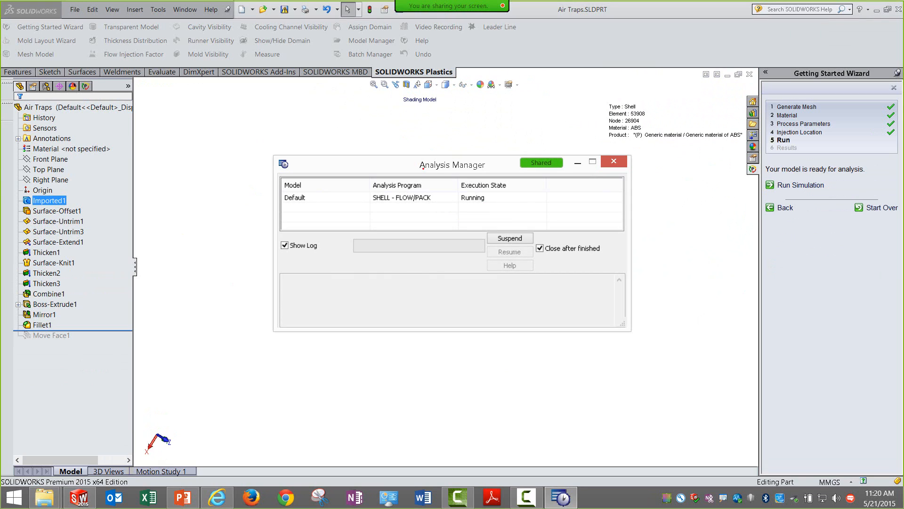
Step: Move and resize the Analysis Manager window so that it uncovers the handset model
drag(423, 169, 318, 89)
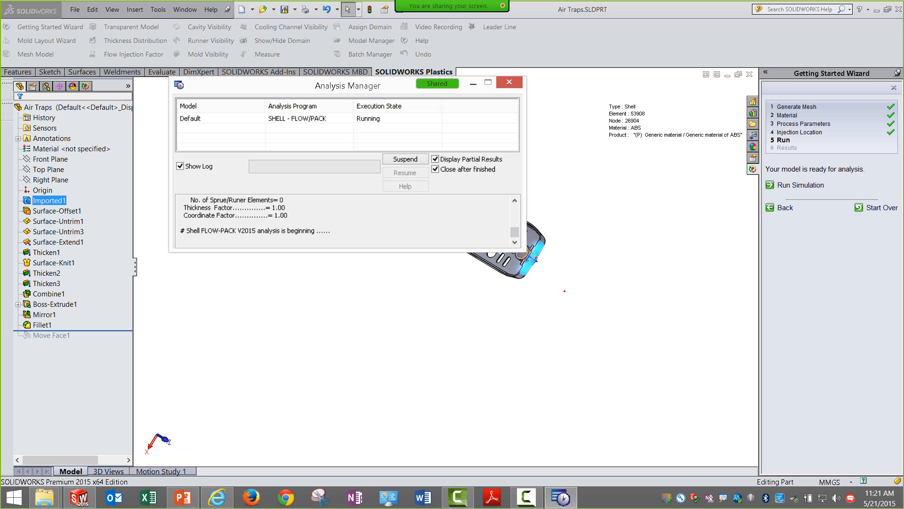
drag(522, 251, 634, 376)
drag(383, 84, 625, 72)
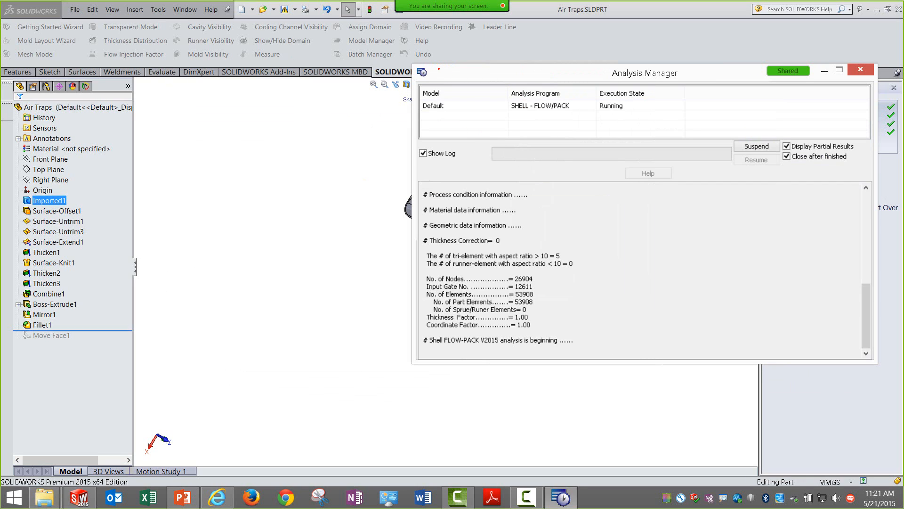
drag(412, 64, 520, 158)
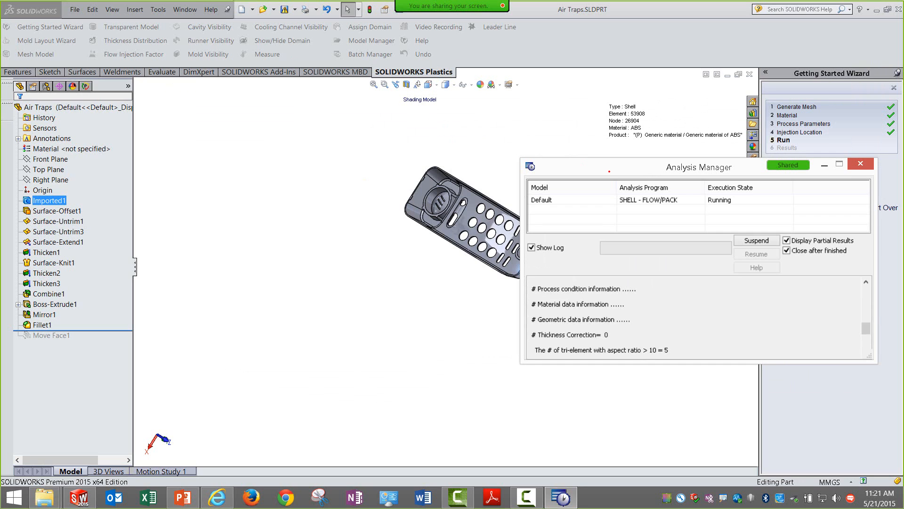
drag(623, 171, 653, 124)
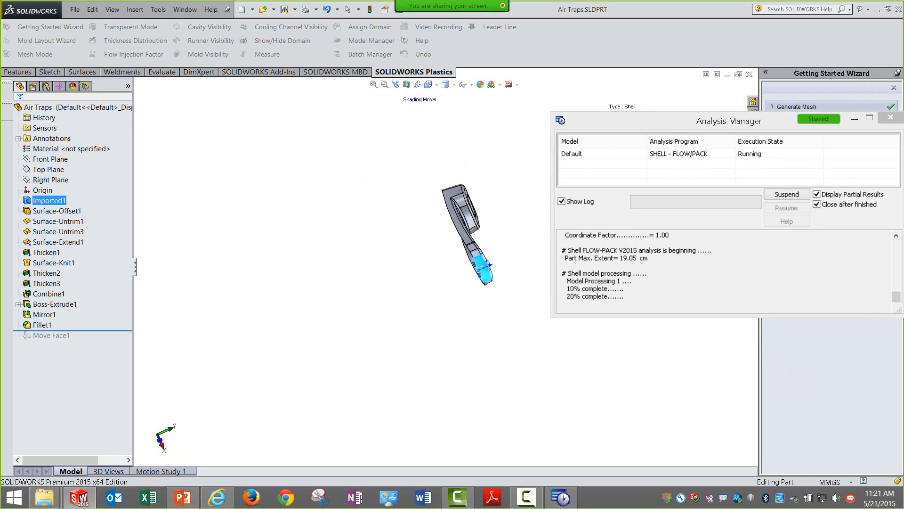
Step: View the handset's outer face with its gate enlarged, and place a taller Analysis Manager window clear of the part
middle_drag(484, 263, 423, 262)
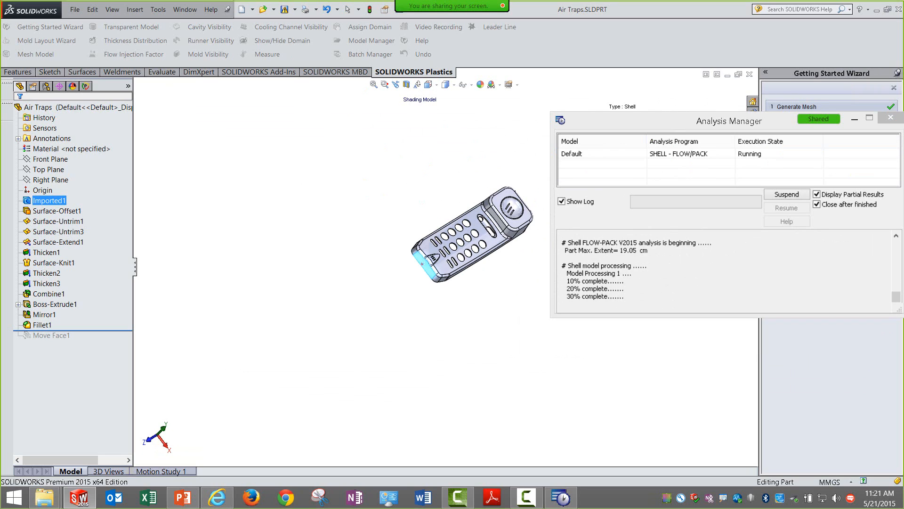
click(385, 84)
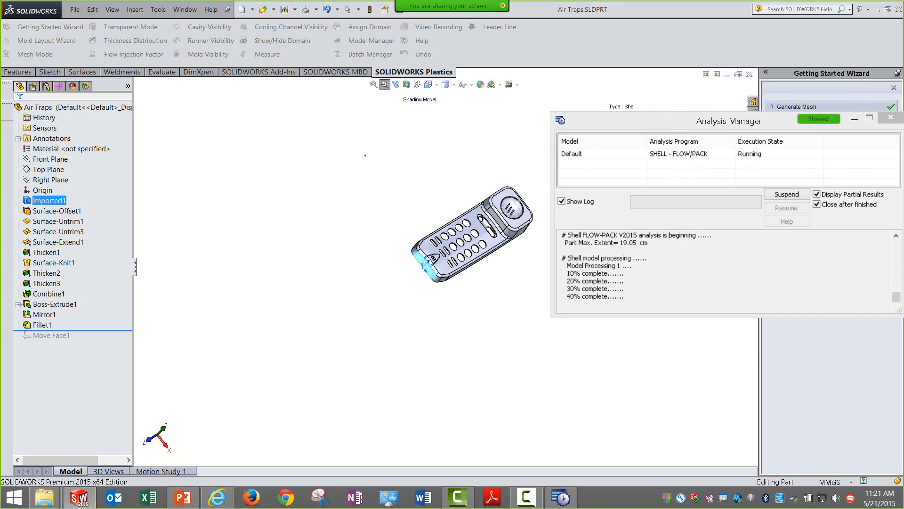
drag(365, 155, 549, 307)
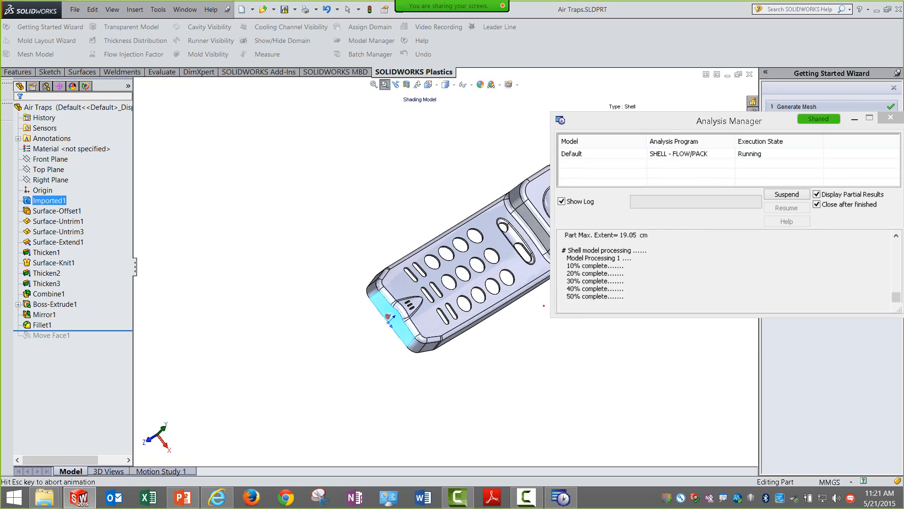
scroll(542, 366, up, 1)
key(Escape)
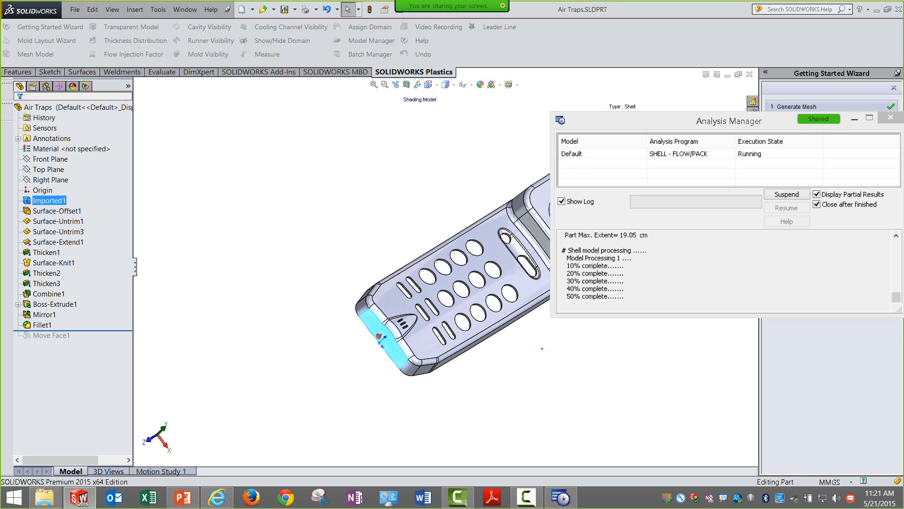
ctrl+middle_drag(515, 343, 352, 305)
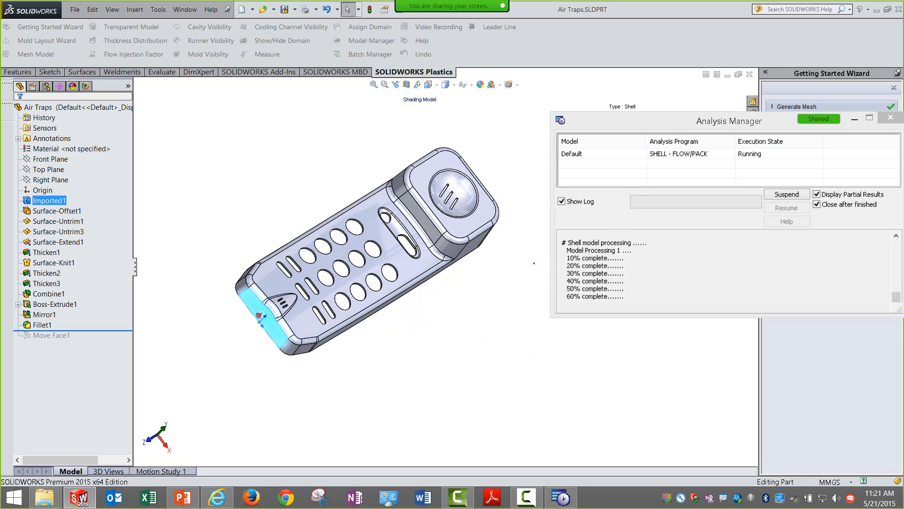
drag(654, 120, 626, 36)
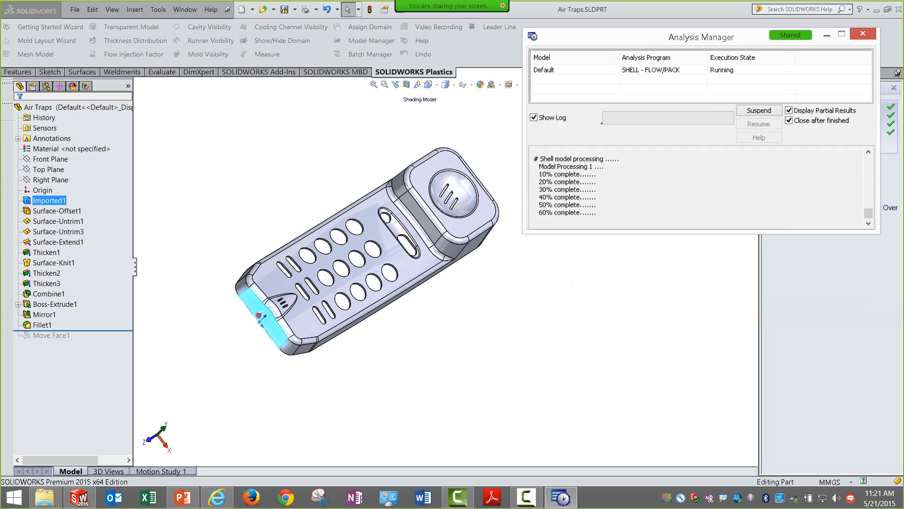
drag(556, 233, 563, 303)
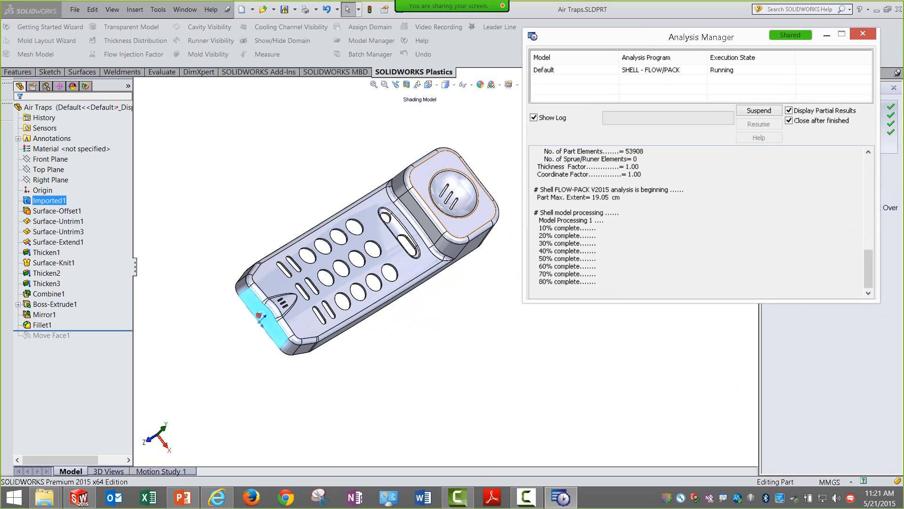
Step: Show the Plastics study tree and examine the inside of the handset while the analysis runs
click(85, 86)
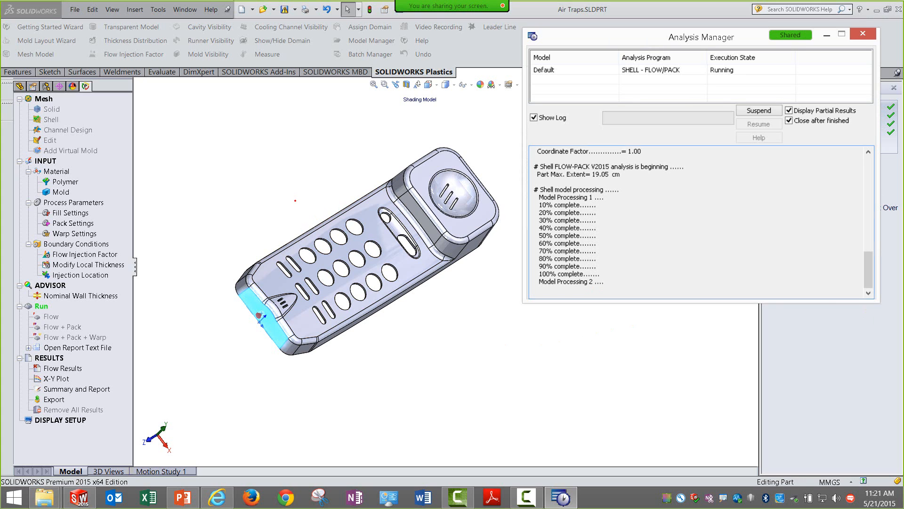
middle_drag(295, 200, 417, 224)
click(281, 335)
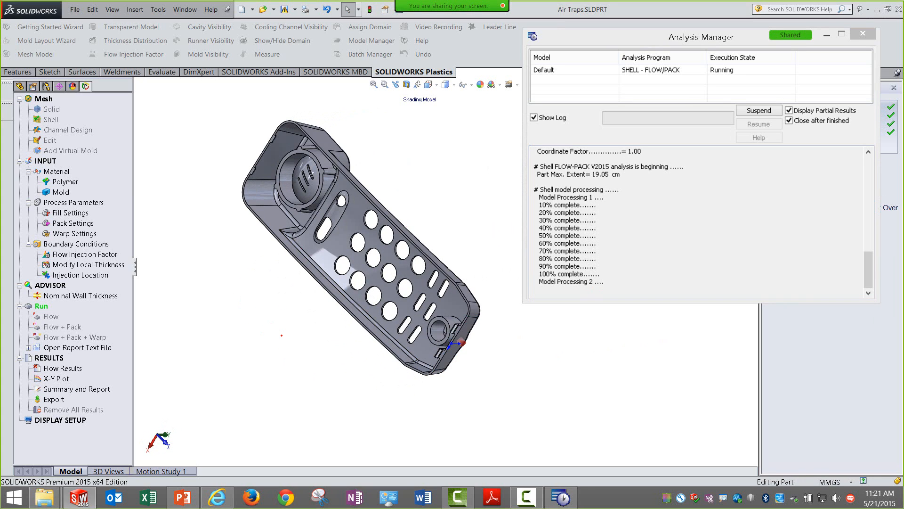
middle_drag(282, 335, 387, 190)
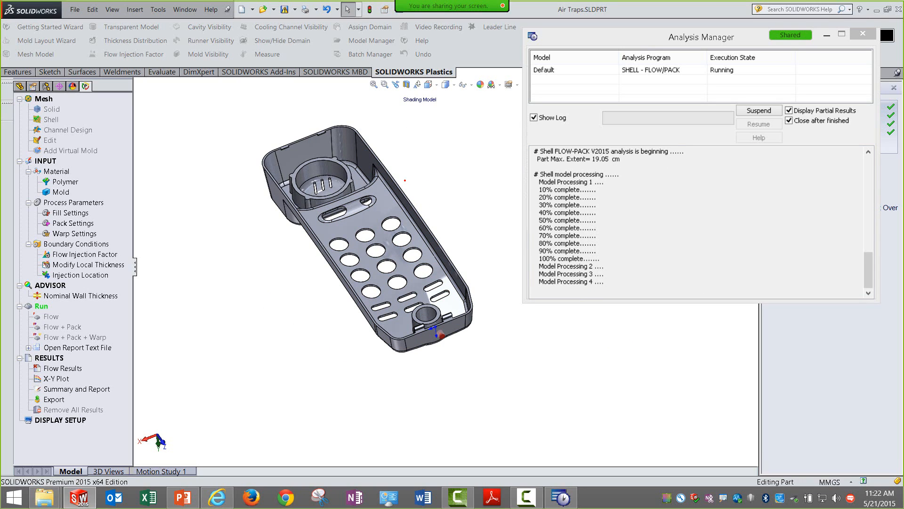
scroll(409, 184, down, 1)
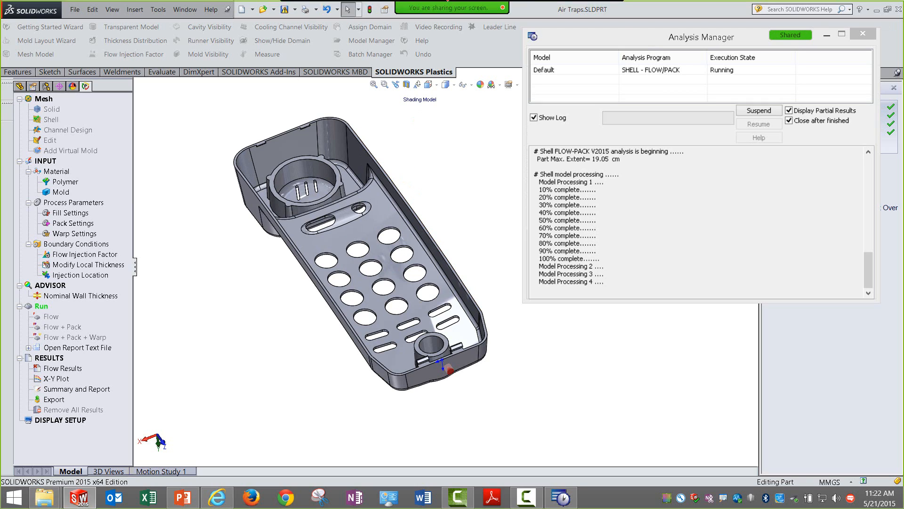
Step: Open the meeting chat and move it below the analysis options to read the attendees' messages
mouse_move(448, 1)
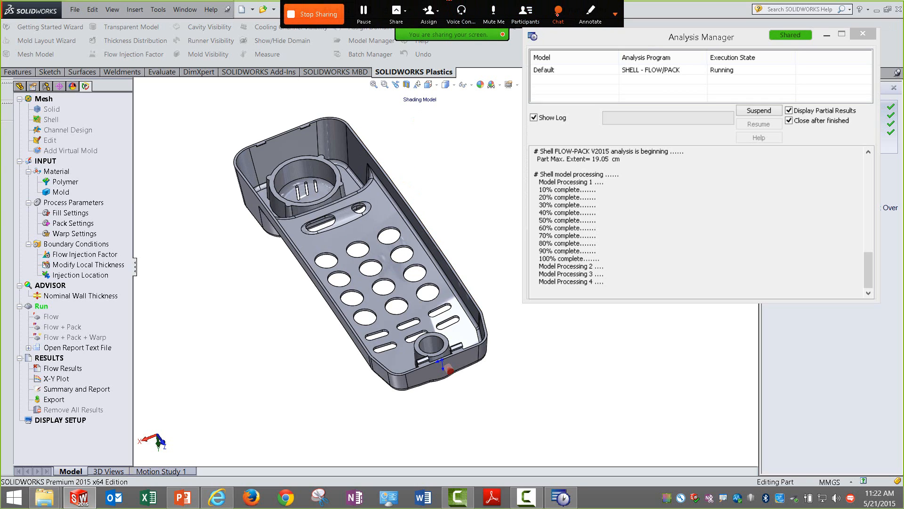
click(558, 13)
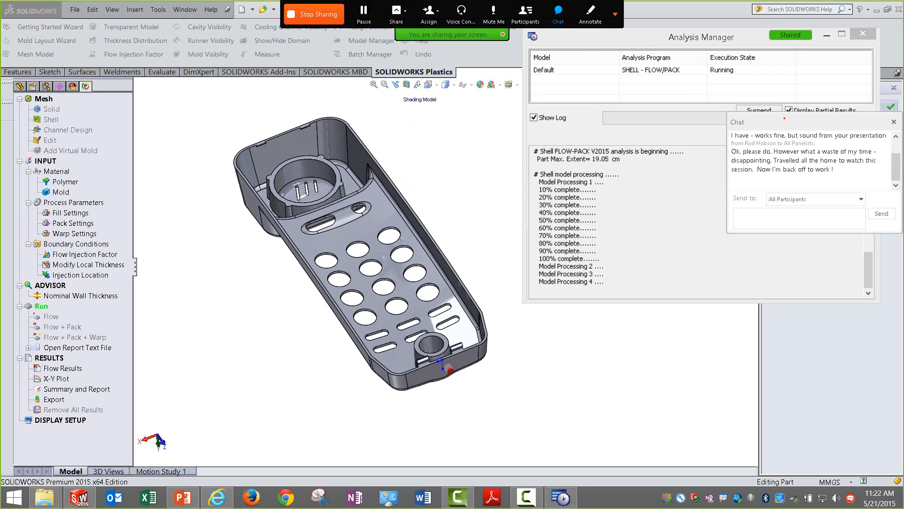
drag(785, 118, 768, 319)
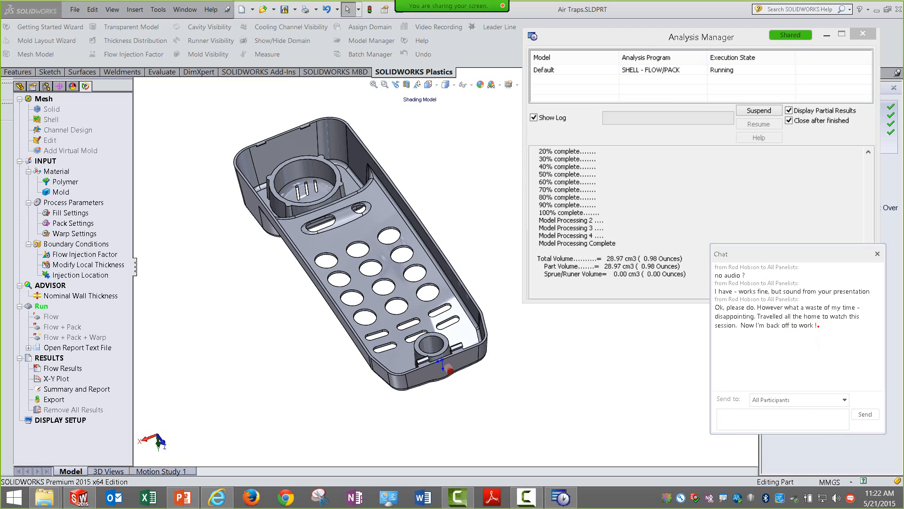
Step: Highlight the latest attendee message in the meeting chat to read it, and close the chat
drag(819, 325, 709, 307)
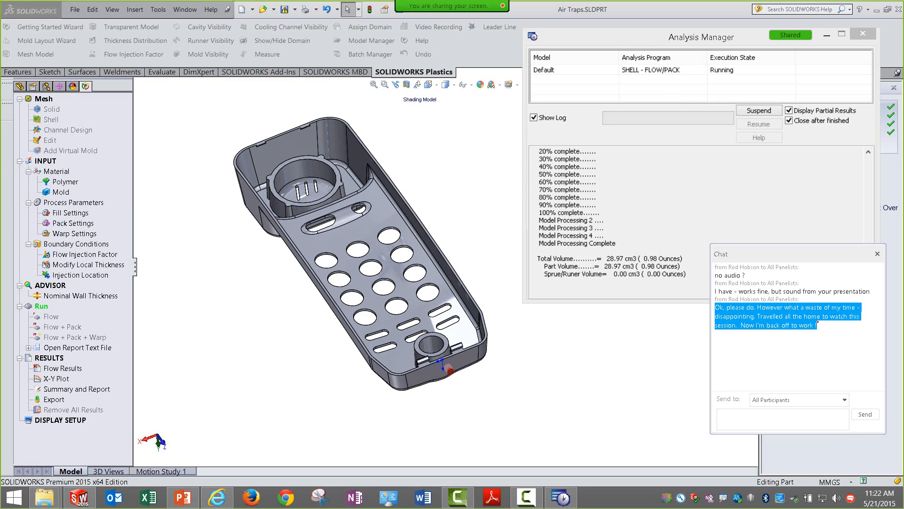
click(818, 323)
click(874, 254)
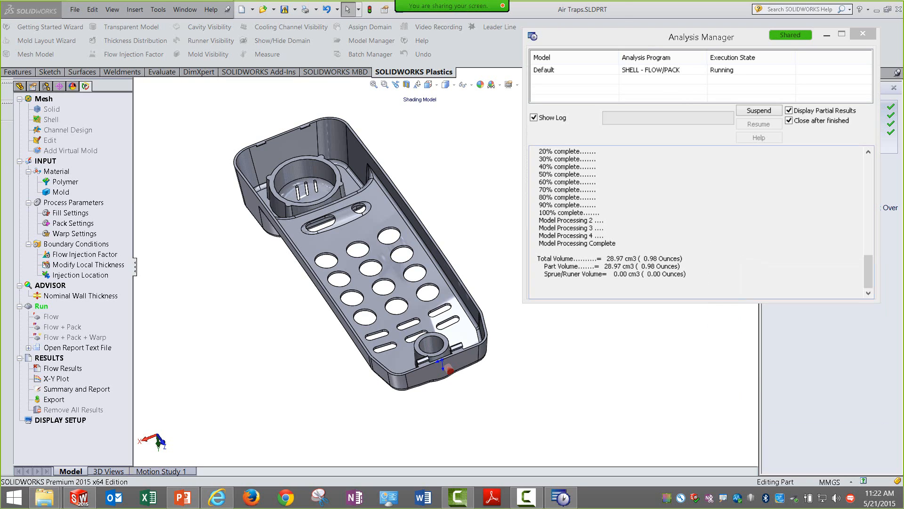
Step: Open the meeting's Q&A panel, read the attendees' questions under All and My Q&A, and close the panel
mouse_move(506, 19)
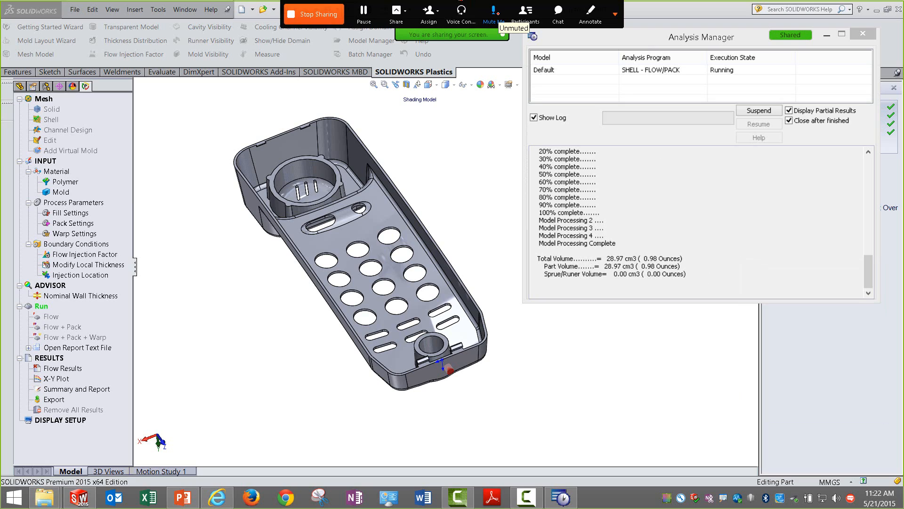
click(615, 14)
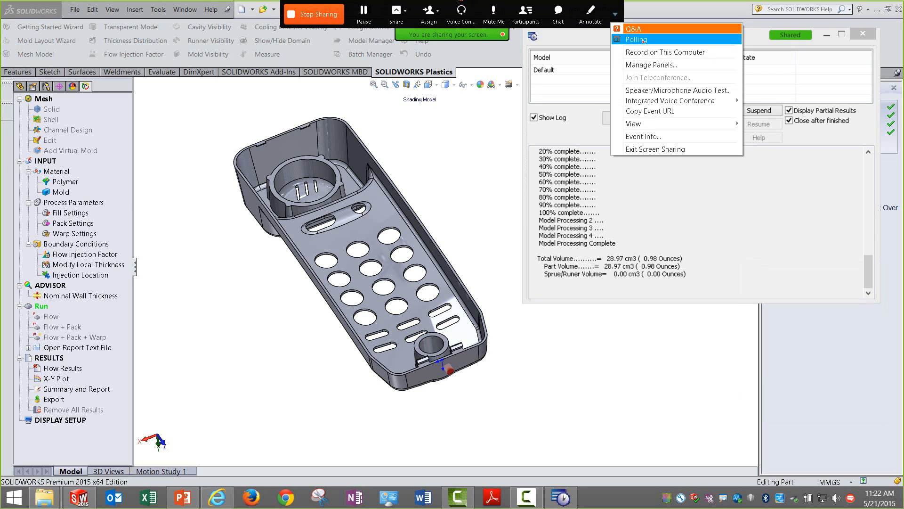
click(635, 29)
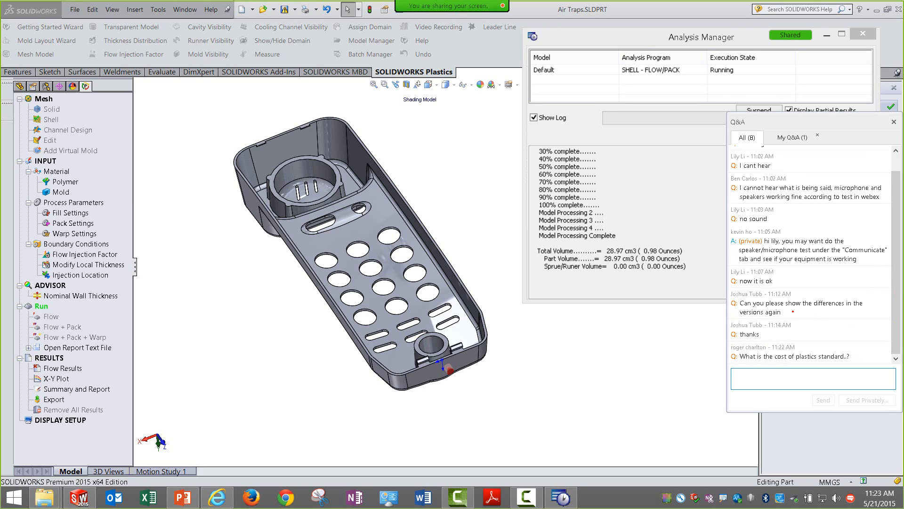
click(793, 311)
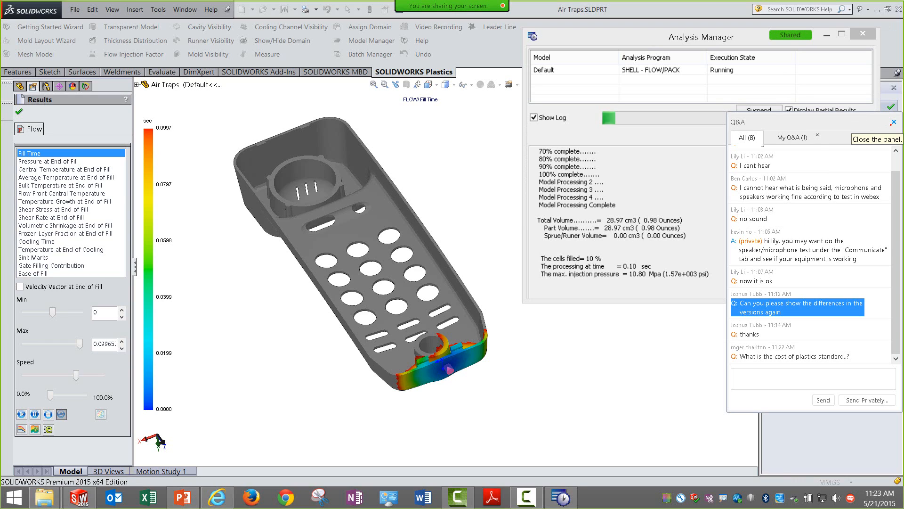
click(793, 138)
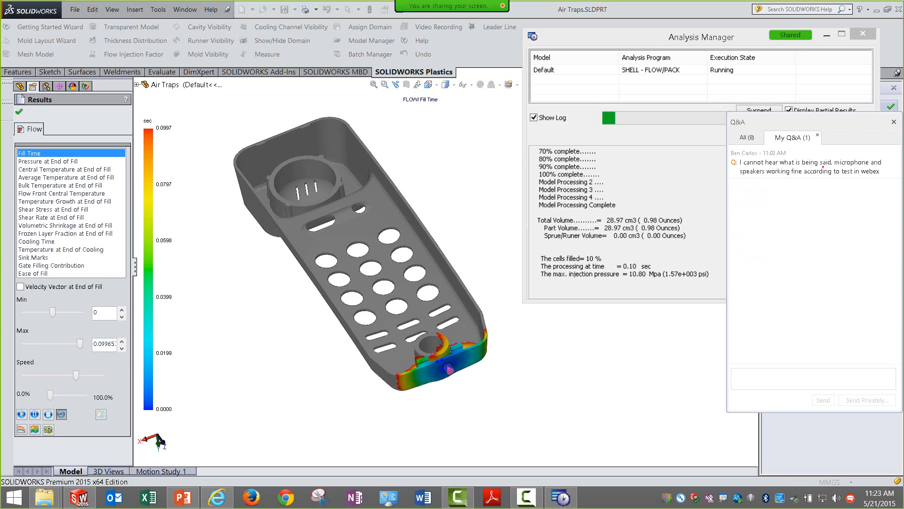
click(751, 137)
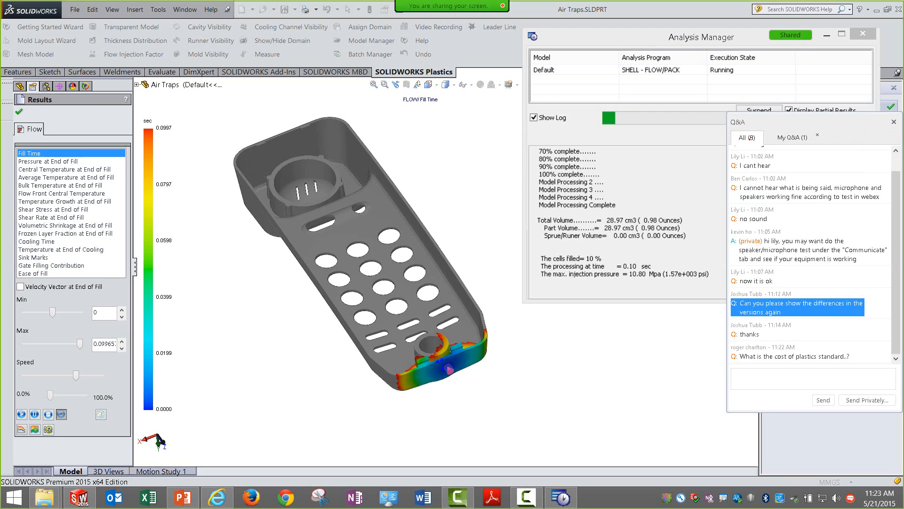
click(785, 248)
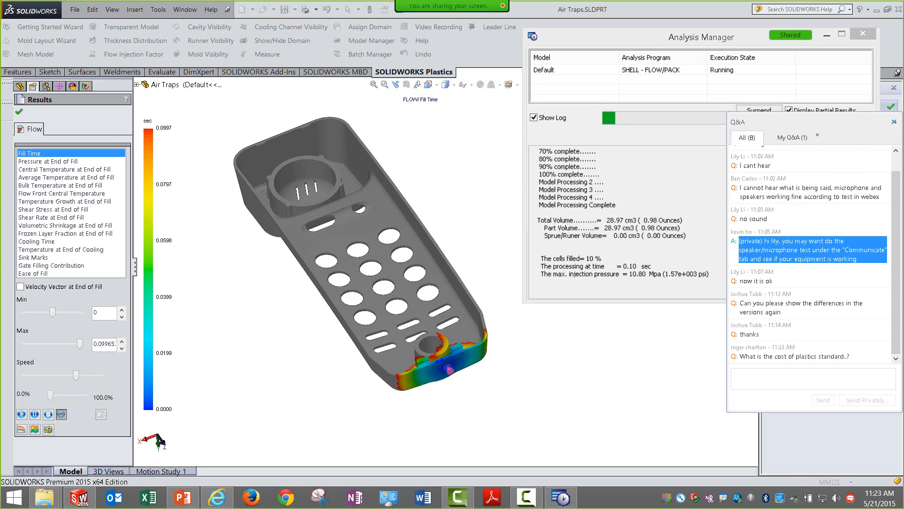
click(894, 121)
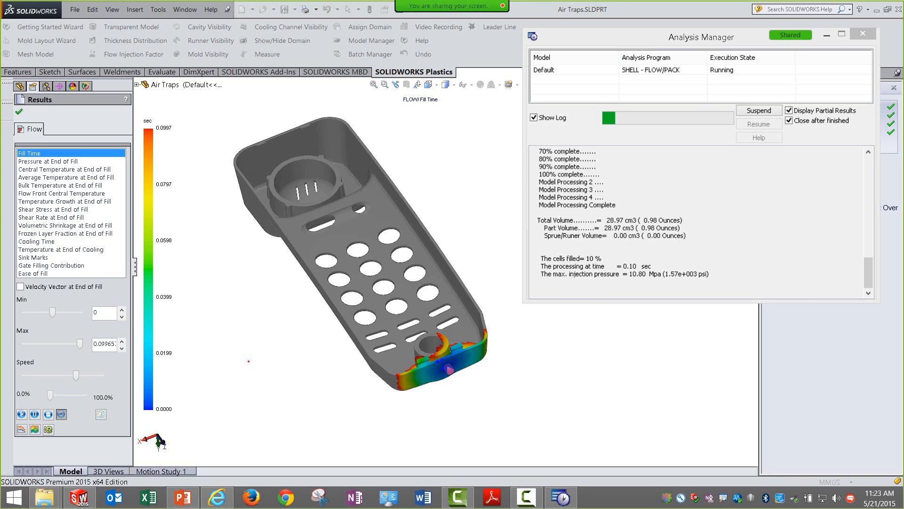
Step: Rotate the handset to view the partial fill time result, and move the Analysis Manager window clear of the part
middle_drag(246, 277, 262, 305)
scroll(398, 327, down, 2)
scroll(398, 327, up, 2)
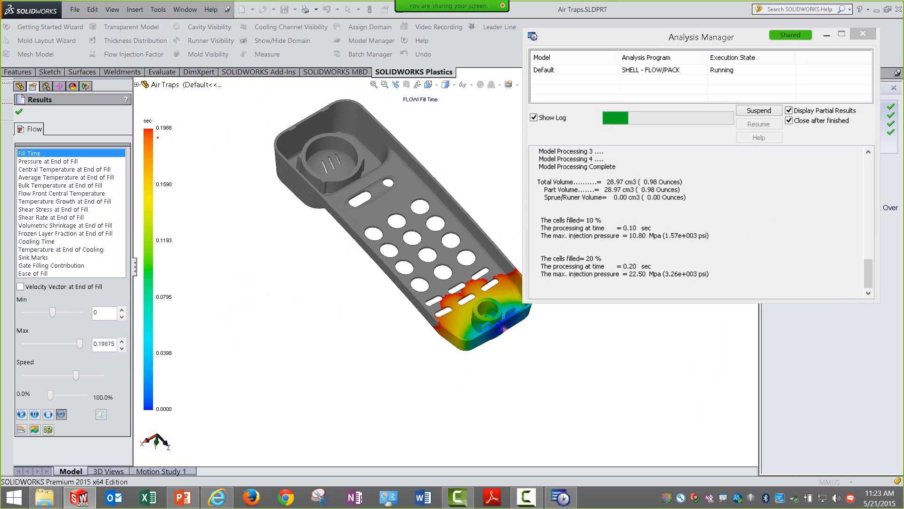
drag(591, 42, 612, 35)
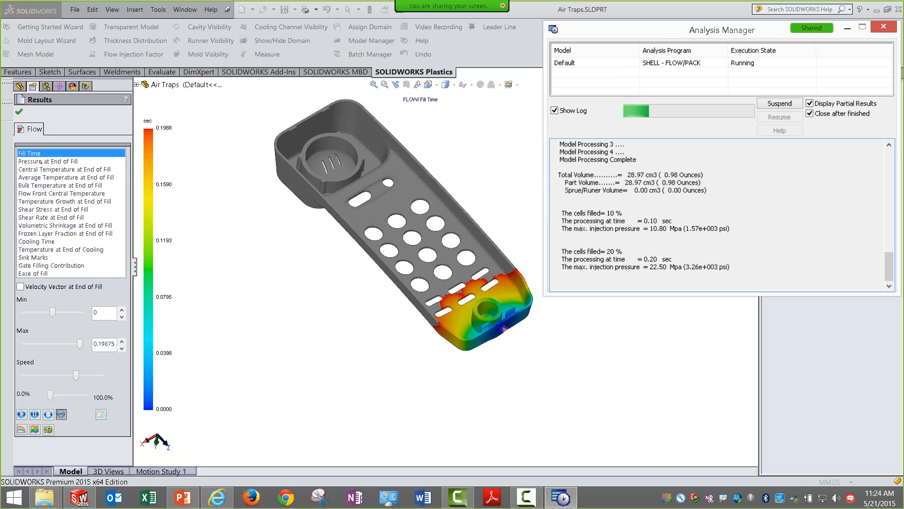
Step: View the partial flow results from Pressure at End of Fill through the temperature plots to Temperature Growth at End of Fill
click(41, 161)
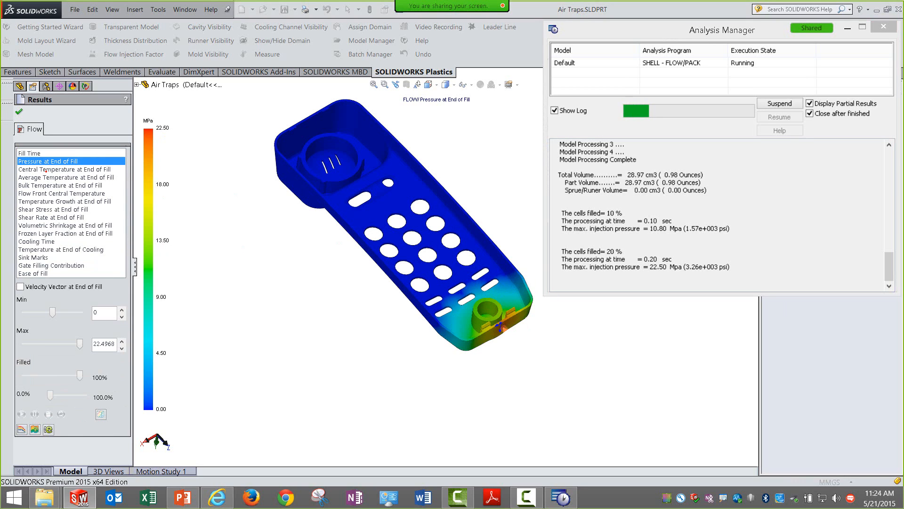
click(46, 170)
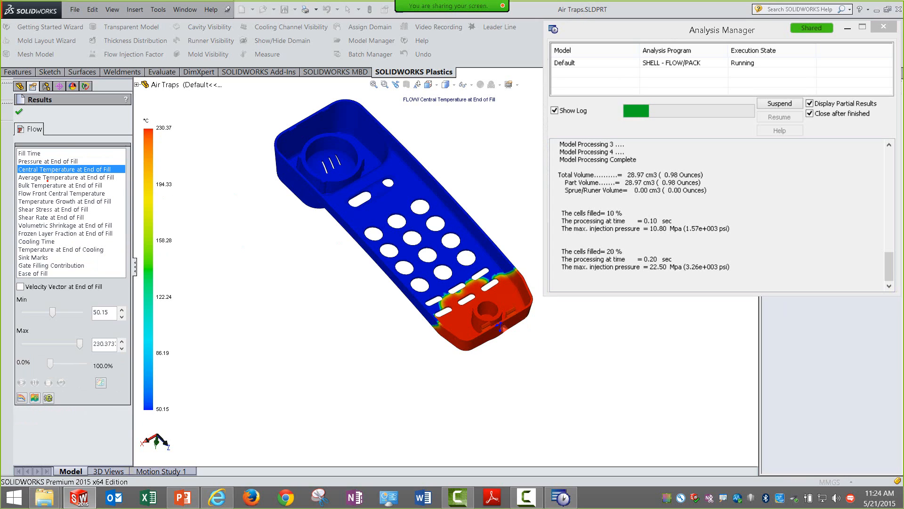
click(47, 179)
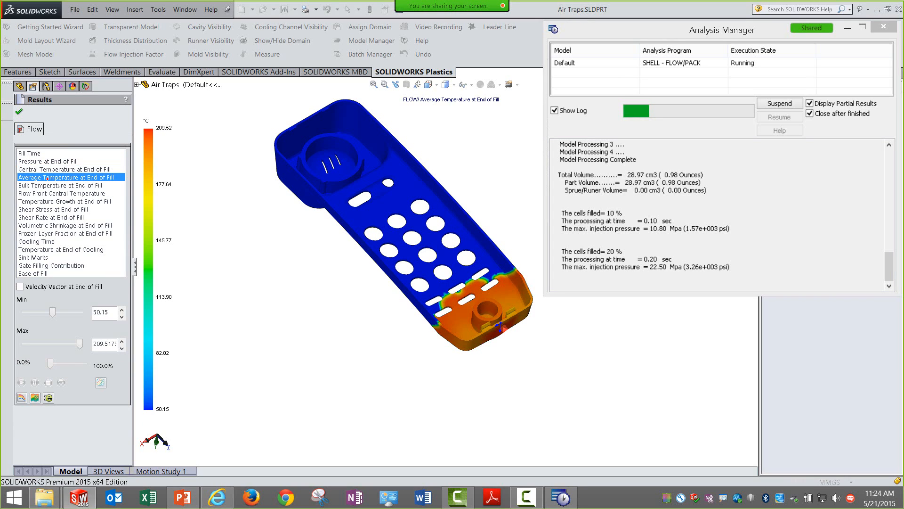
key(Down)
key(Down)
key(Down)
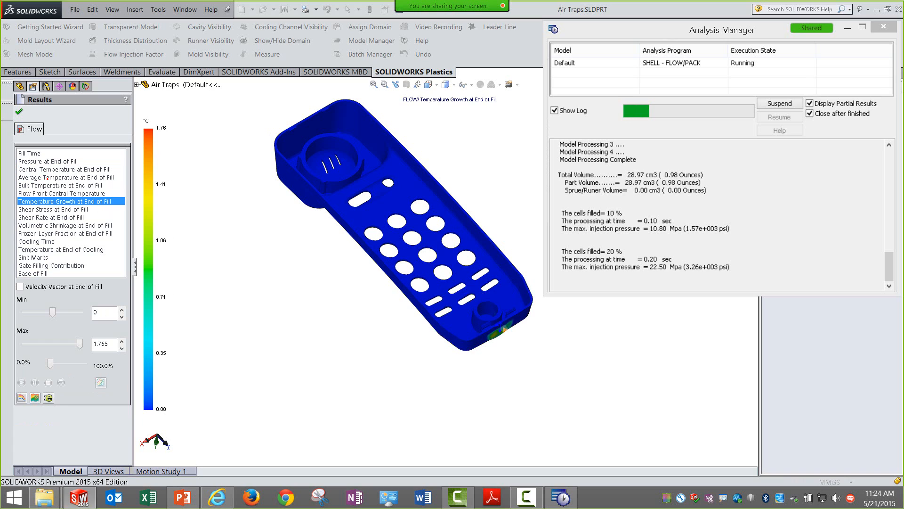
Step: View the remaining partial flow results from Shear Stress at End of Fill to Ease of Fill, recheck Sink Marks, and return to Fill Time
key(Down)
key(Down)
key(Down)
key(Down)
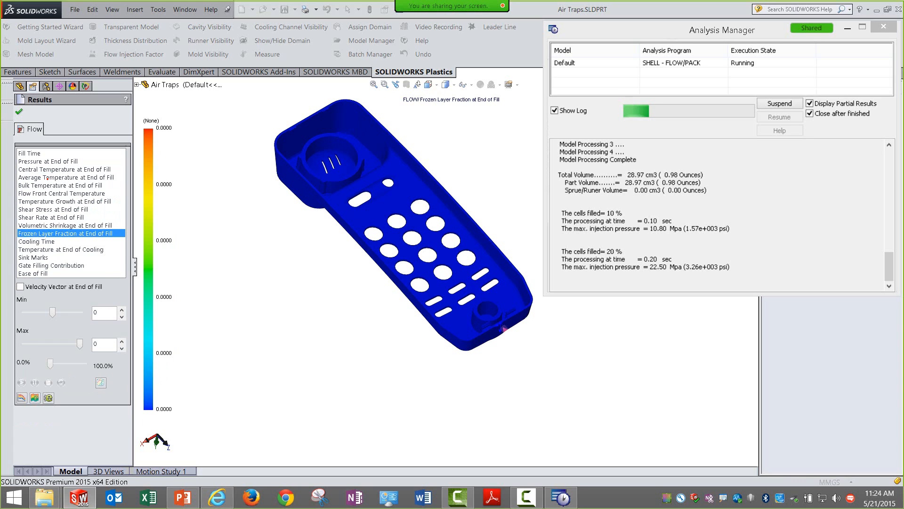
key(Down)
key(Down)
key(Down)
key(Down)
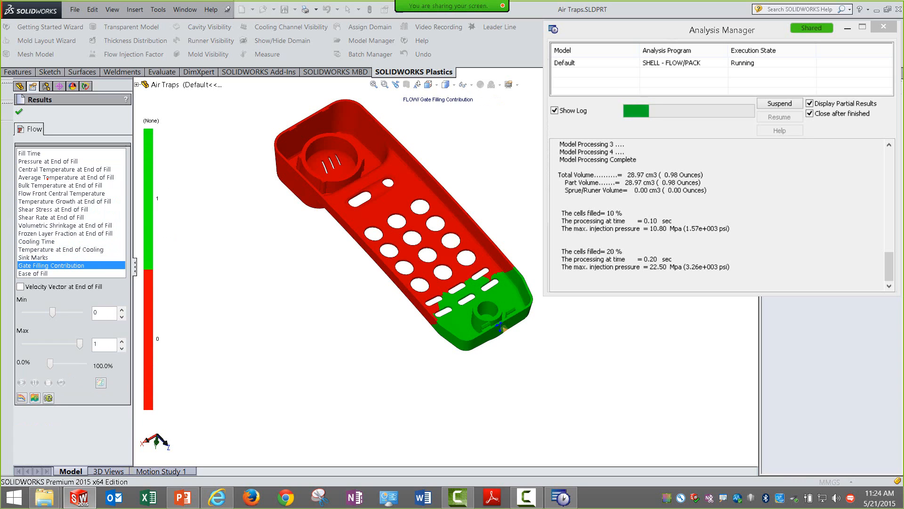
key(Down)
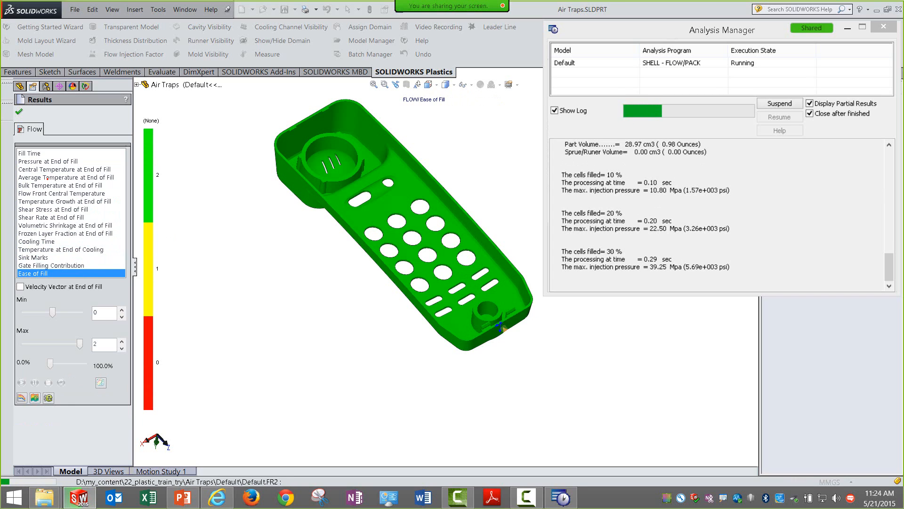
key(Up)
key(Up)
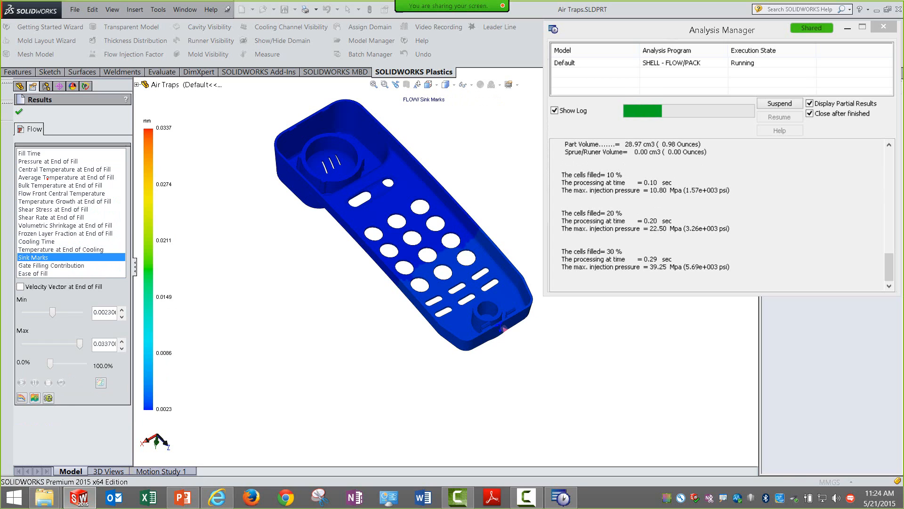
click(41, 152)
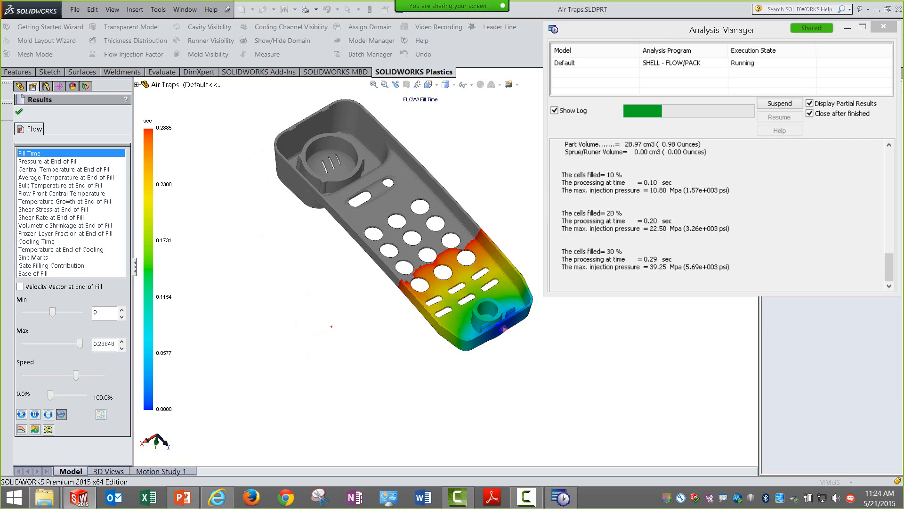
Step: Switch to PowerPoint, start the slide show with the Analysis Manager minimized, and show the SOLIDWORKS Plastics package comparison slide
click(183, 496)
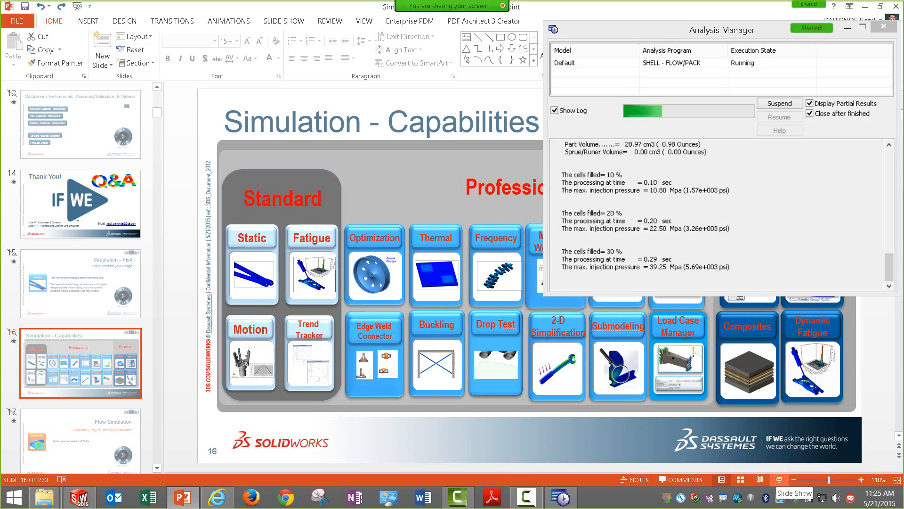
click(779, 479)
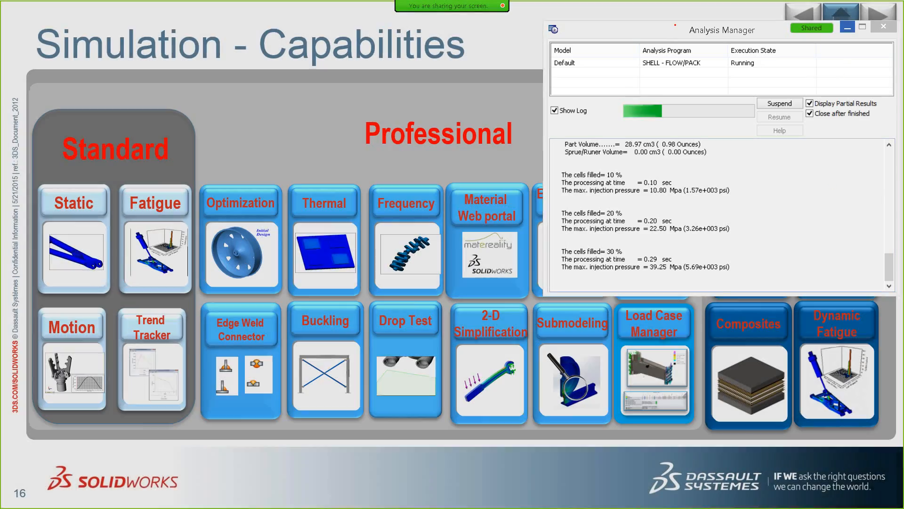
click(843, 30)
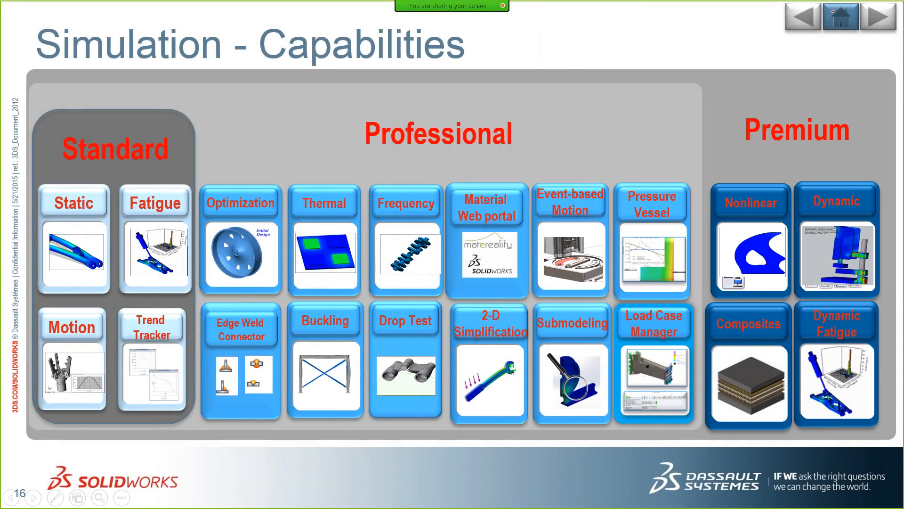
click(841, 22)
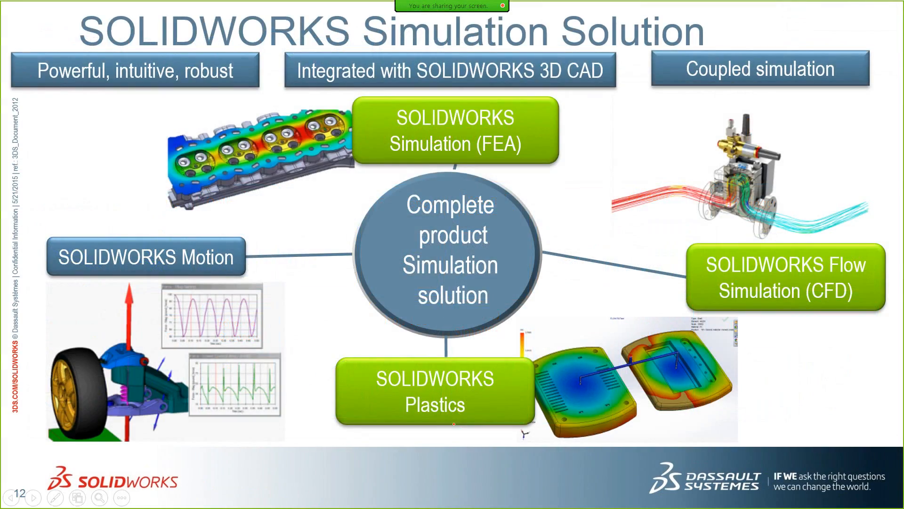
click(448, 413)
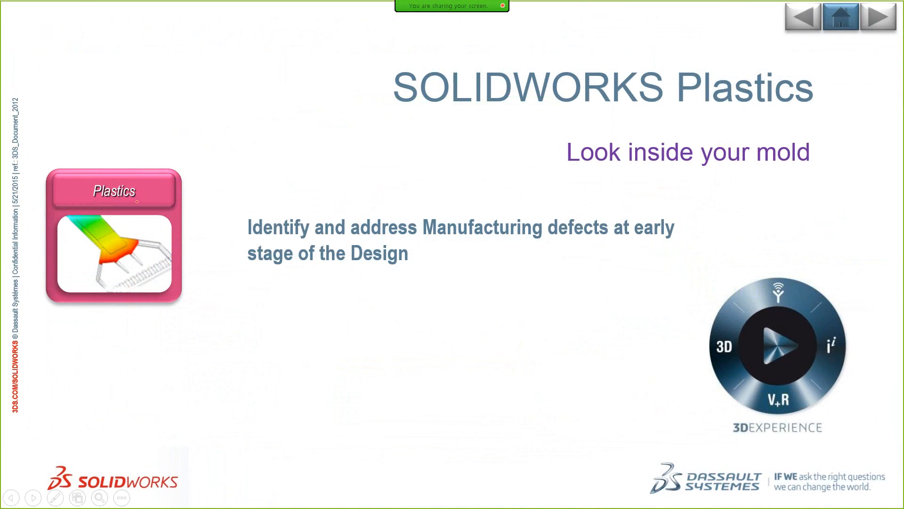
click(137, 201)
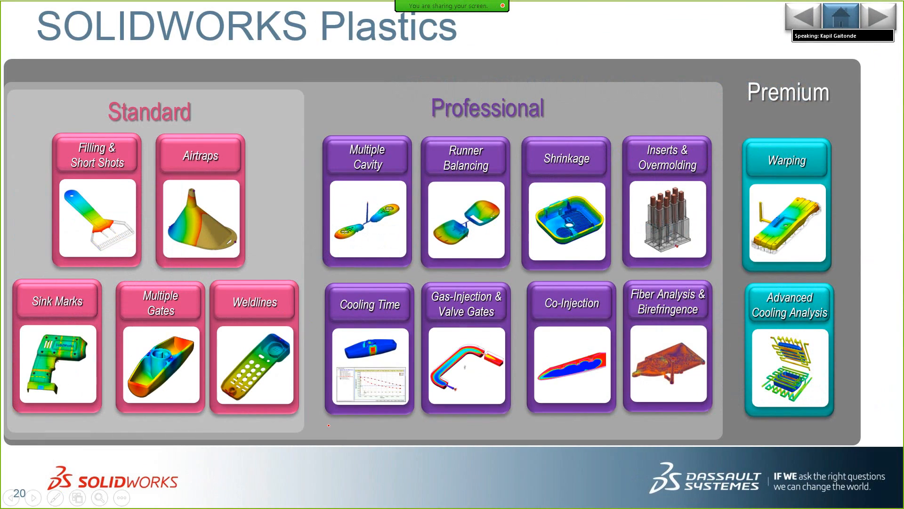
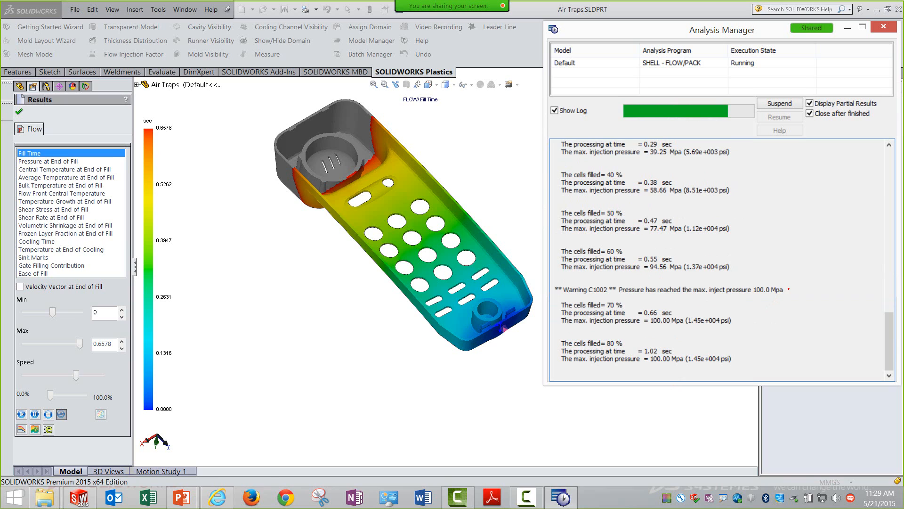
Step: Highlight the injection pressure warning in the analysis log, compare Pressure at End of Fill with Fill Time, and play the fill time animation
drag(789, 289, 545, 287)
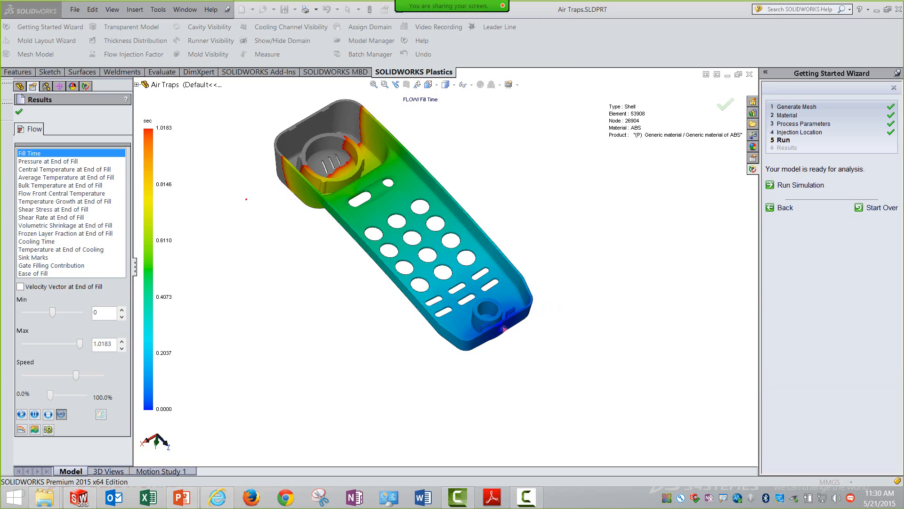
click(56, 161)
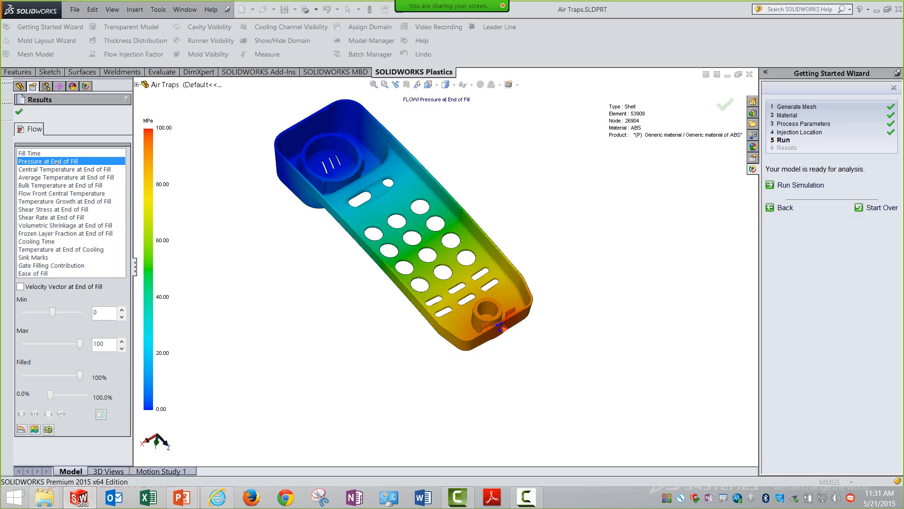
click(72, 153)
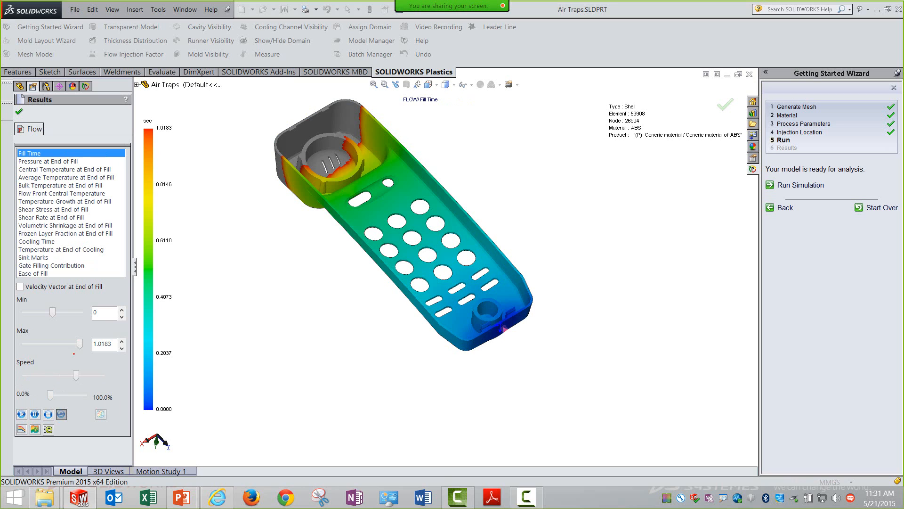
click(21, 414)
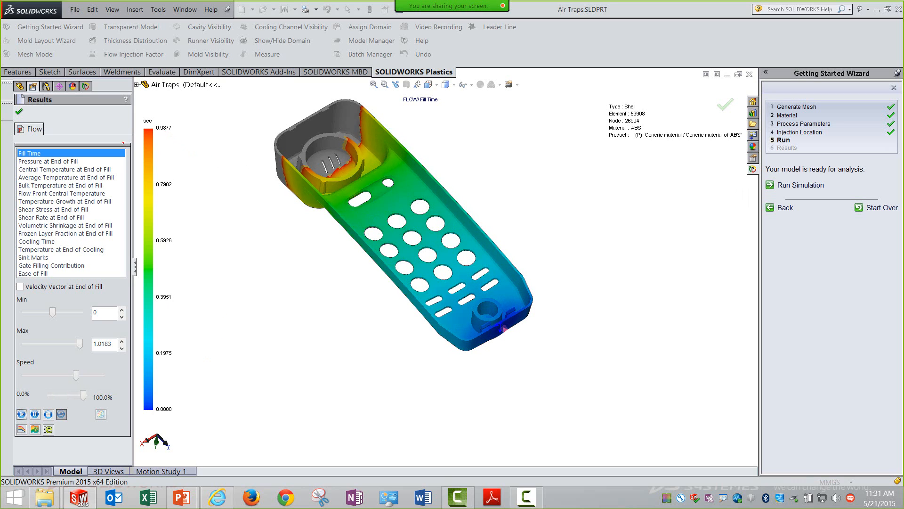
Step: View the flow results from Pressure at End of Fill through the temperature plots to Shear Rate at End of Fill
click(72, 162)
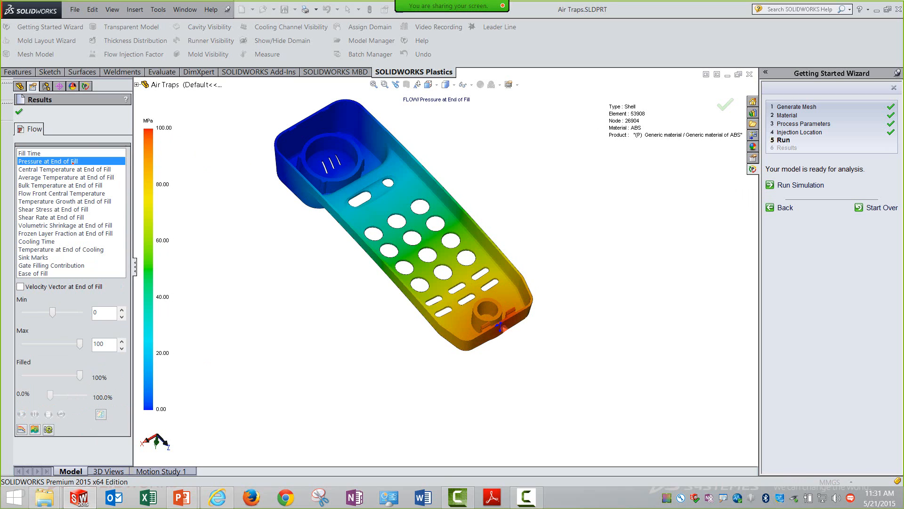
click(74, 169)
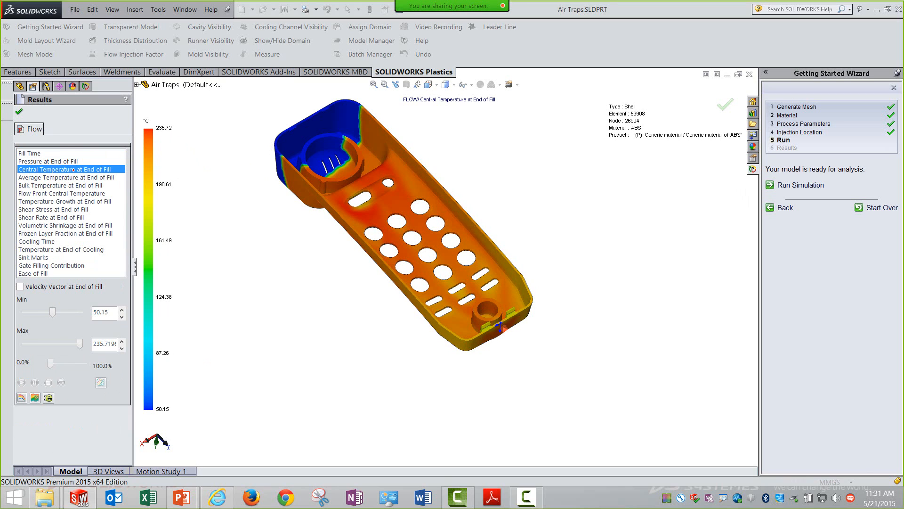
key(Down)
key(Down)
key(Down)
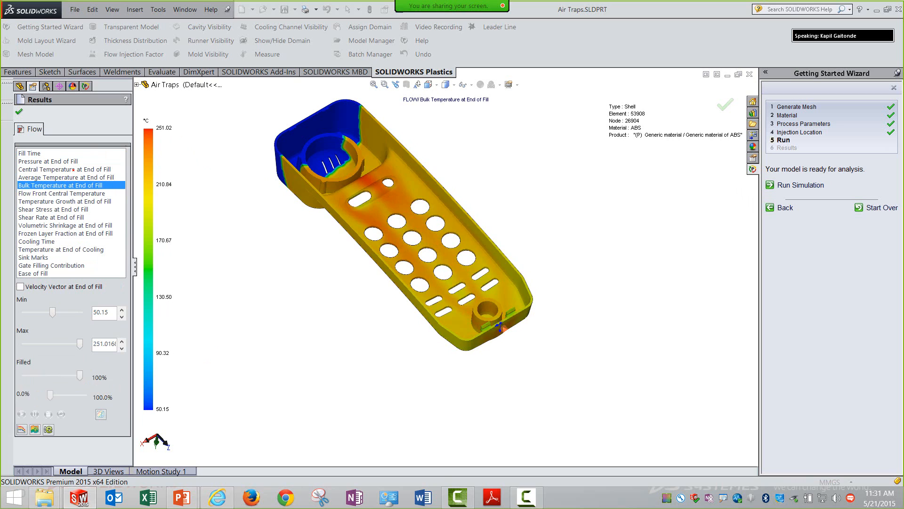
key(Down)
key(Down)
key(Down)
key(Down)
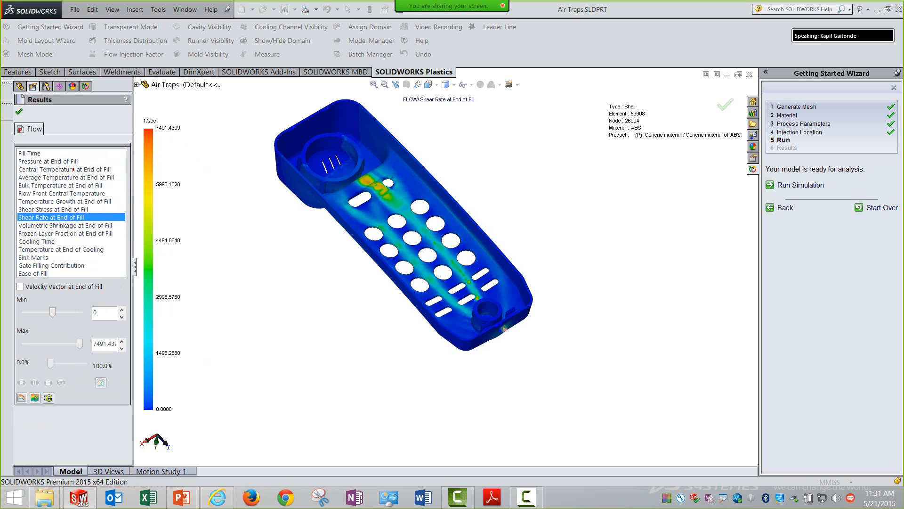
Step: View the flow results from Volumetric Shrinkage to Ease of Fill, recheck Gate Filling Contribution and Sink Marks, and return to Fill Time
key(Down)
key(Down)
key(Down)
key(Down)
key(Down)
key(Down)
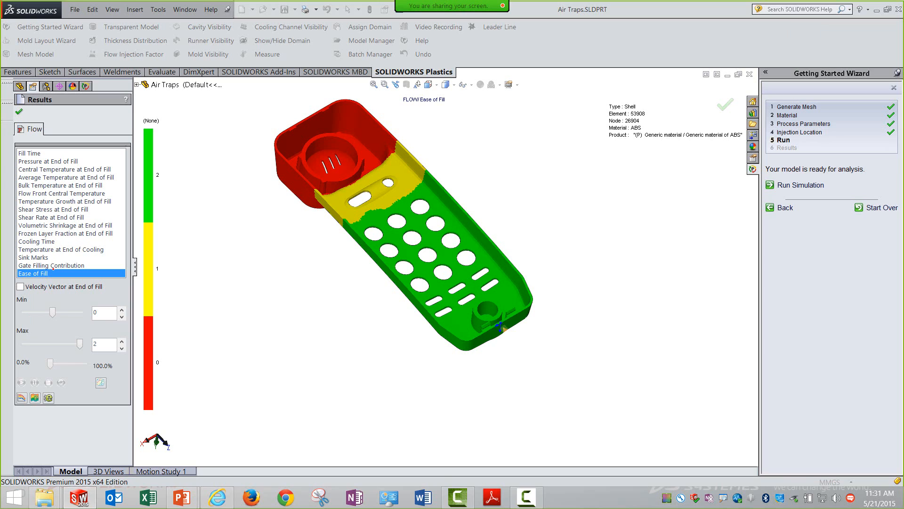
click(51, 265)
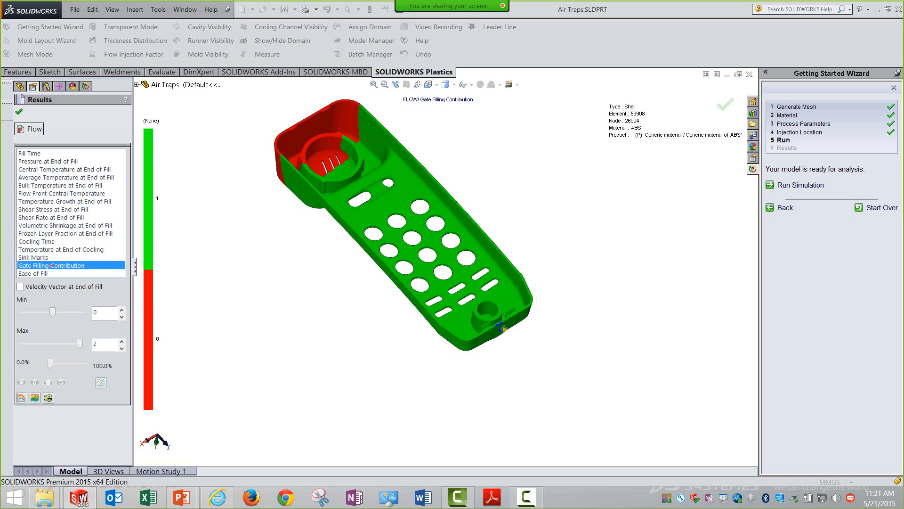
click(51, 259)
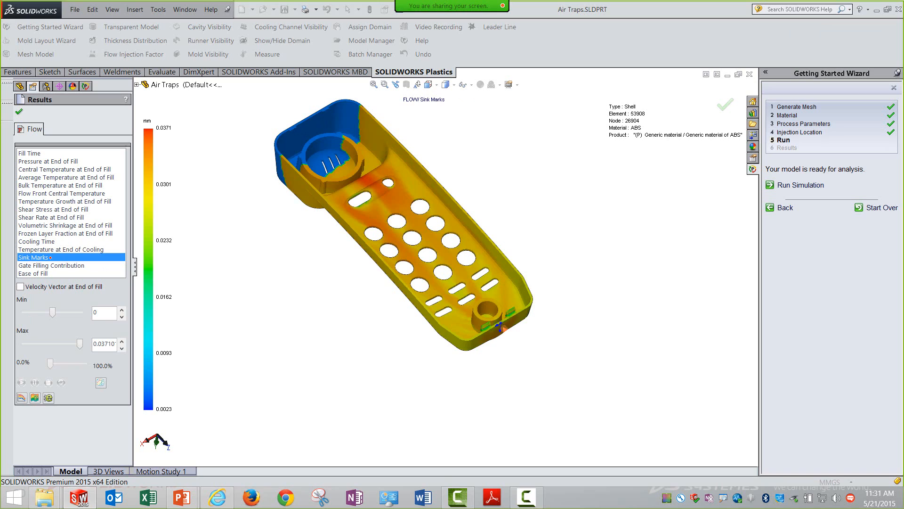
click(29, 153)
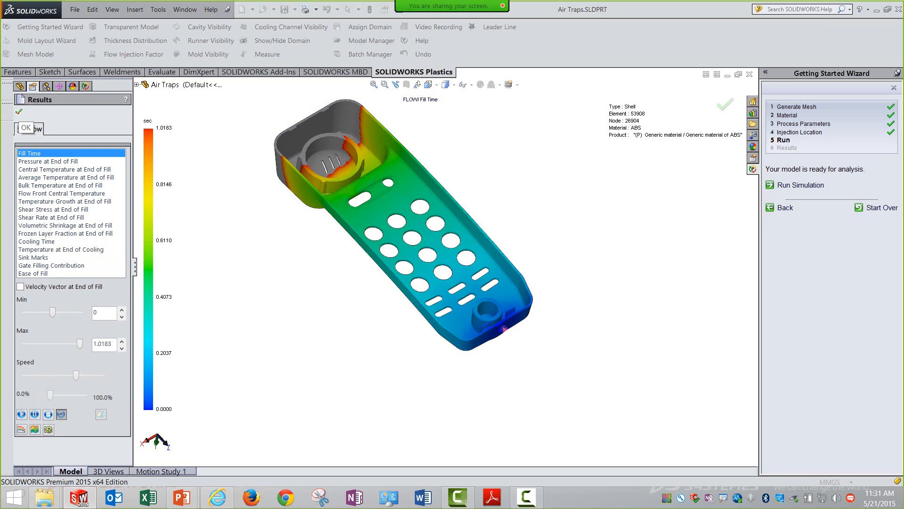
Step: Close the flow results and dismiss the Getting Started Wizard
click(19, 111)
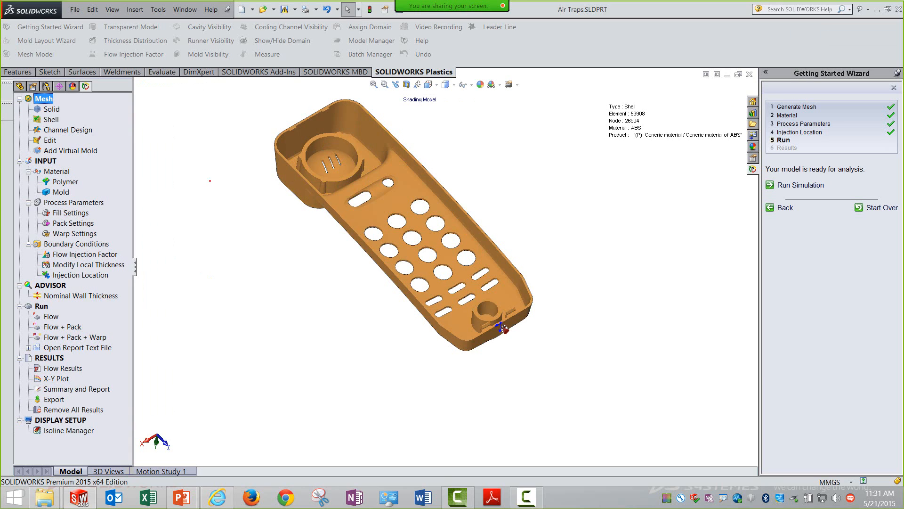
middle_drag(264, 203, 261, 288)
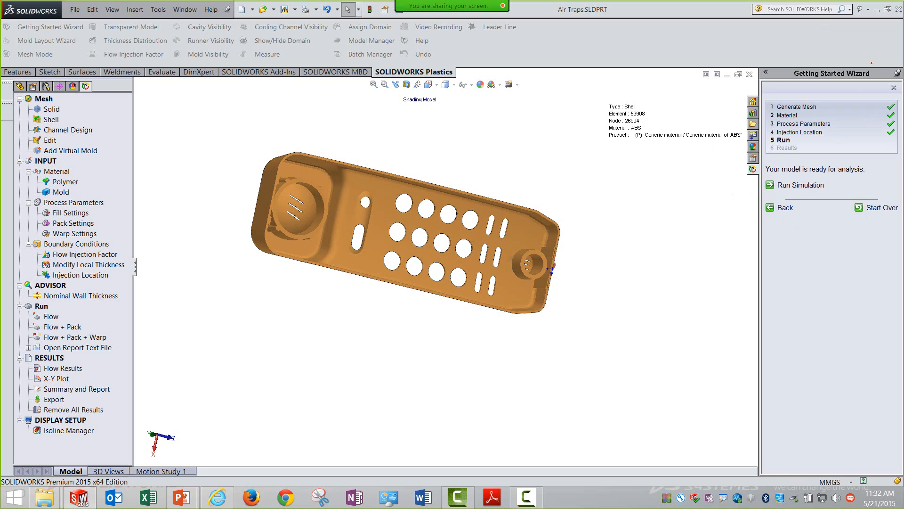
click(893, 87)
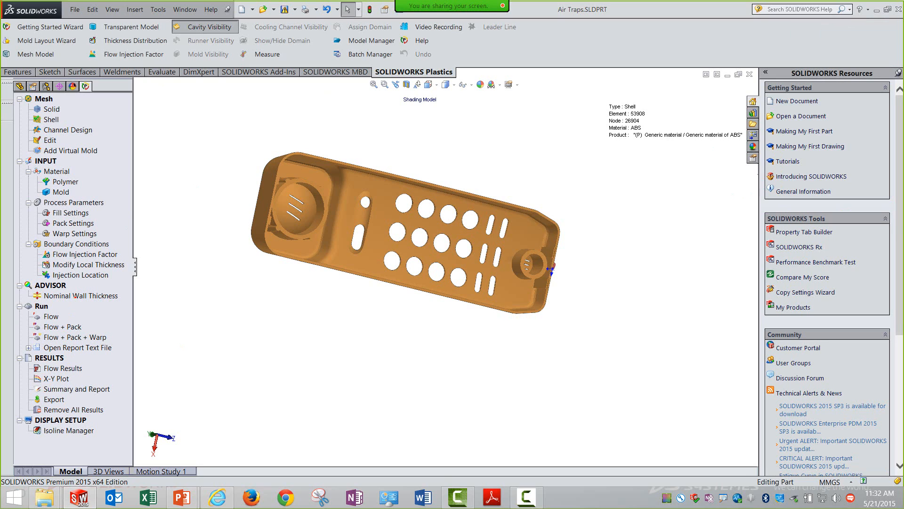
Step: Open the Nominal Wall Thickness adviser, examine the percentage thickness distribution around the handset's rings, slots and gate end, and close it
middle_drag(359, 334, 299, 281)
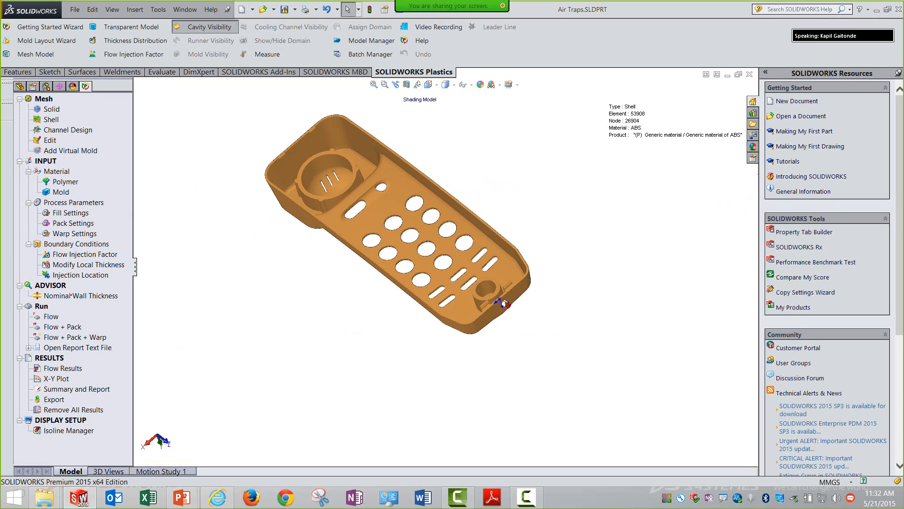
click(72, 296)
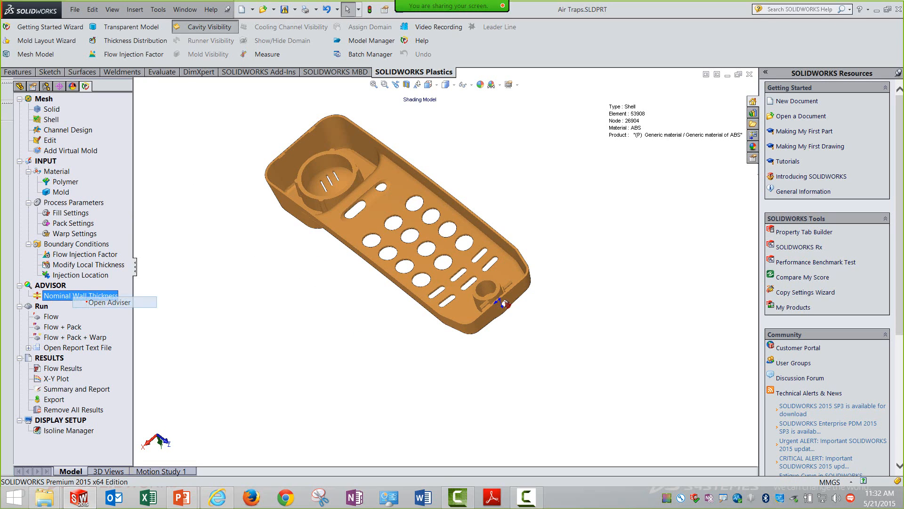
click(86, 302)
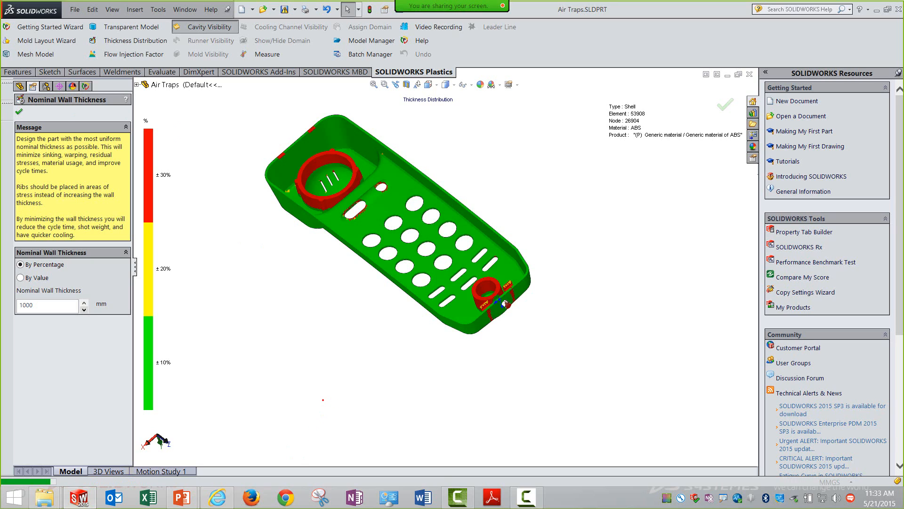
middle_drag(506, 304, 546, 381)
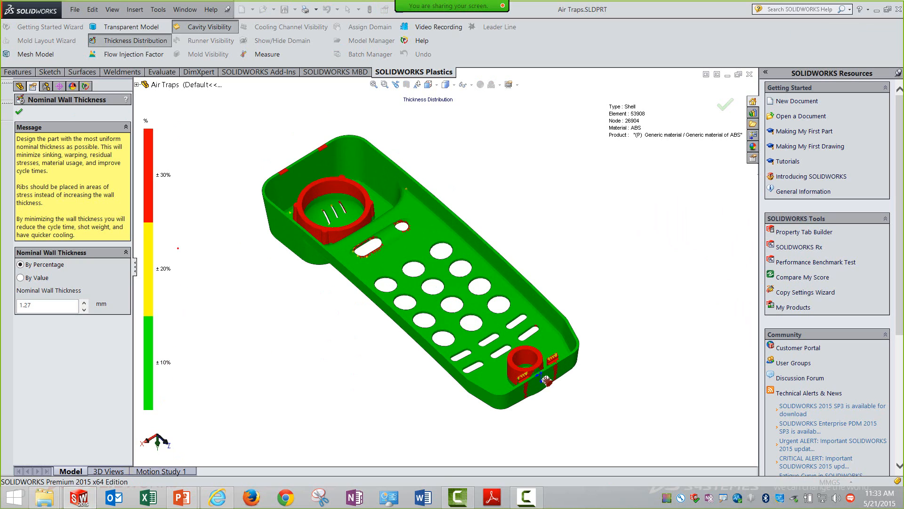
middle_drag(546, 380, 572, 398)
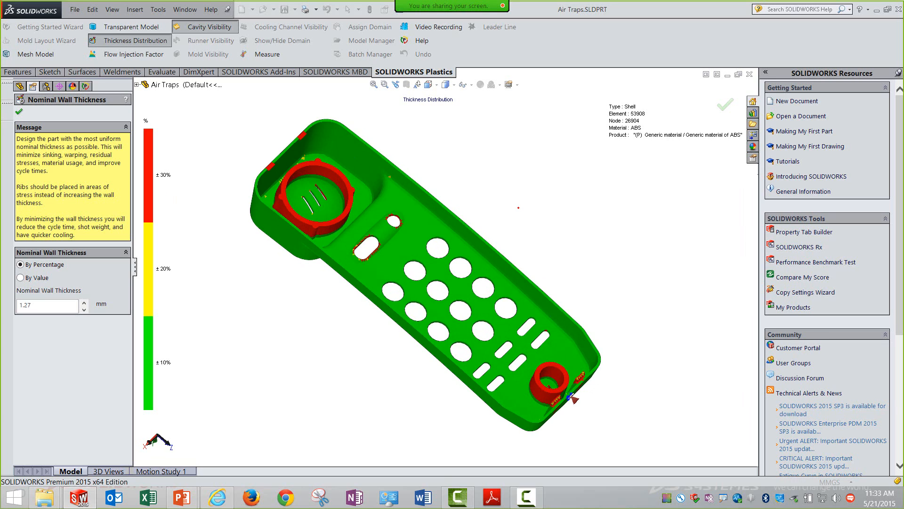
middle_drag(573, 398, 600, 339)
middle_drag(501, 281, 495, 254)
scroll(316, 231, down, 3)
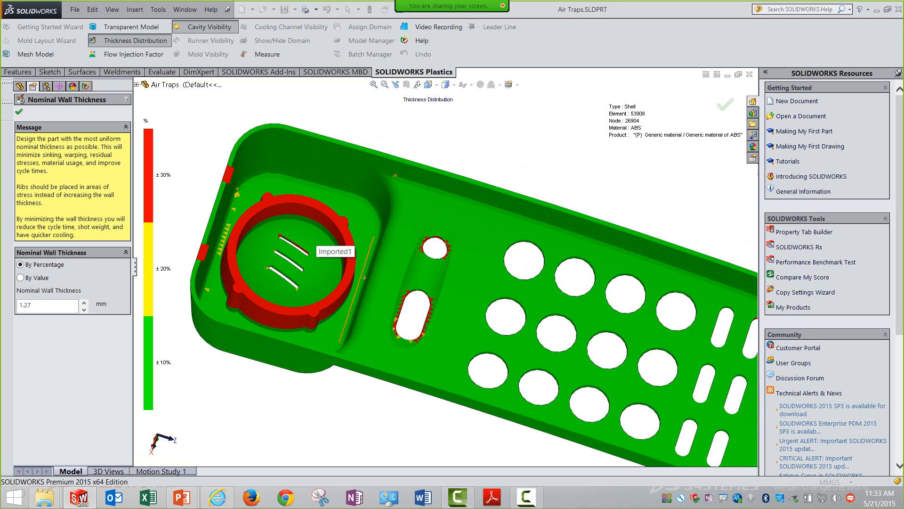
scroll(444, 266, up, 5)
scroll(581, 319, down, 2)
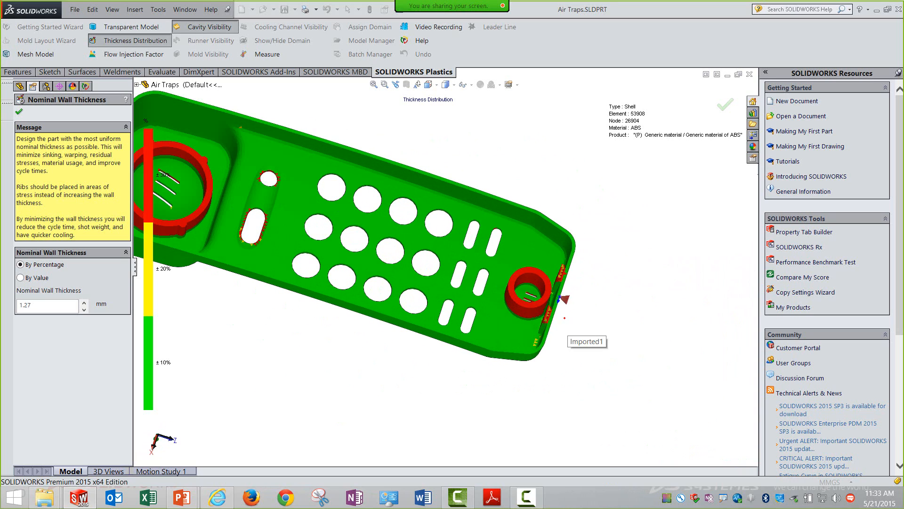
scroll(542, 301, up, 3)
scroll(382, 242, down, 1)
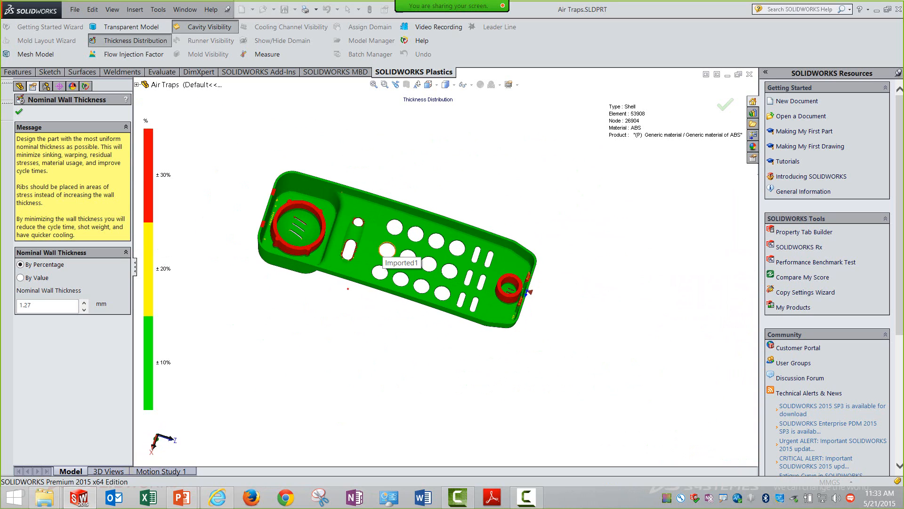
click(19, 112)
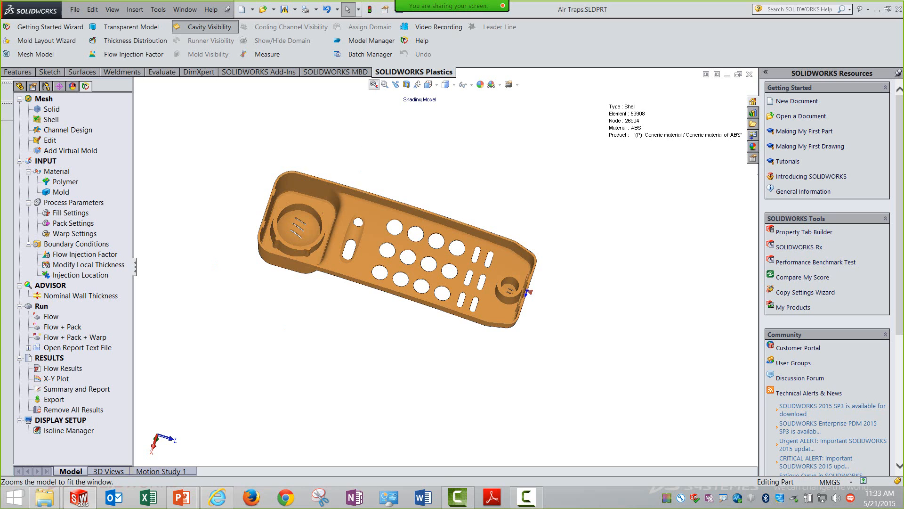
click(373, 85)
mouse_move(321, 332)
middle_down()
mouse_move(297, 201)
mouse_move(352, 245)
middle_up()
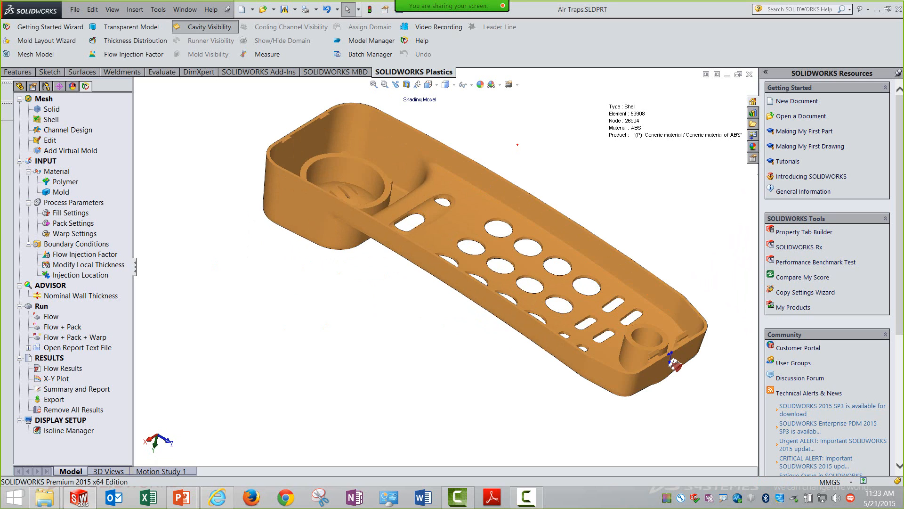
middle_drag(518, 145, 557, 171)
scroll(557, 171, down, 1)
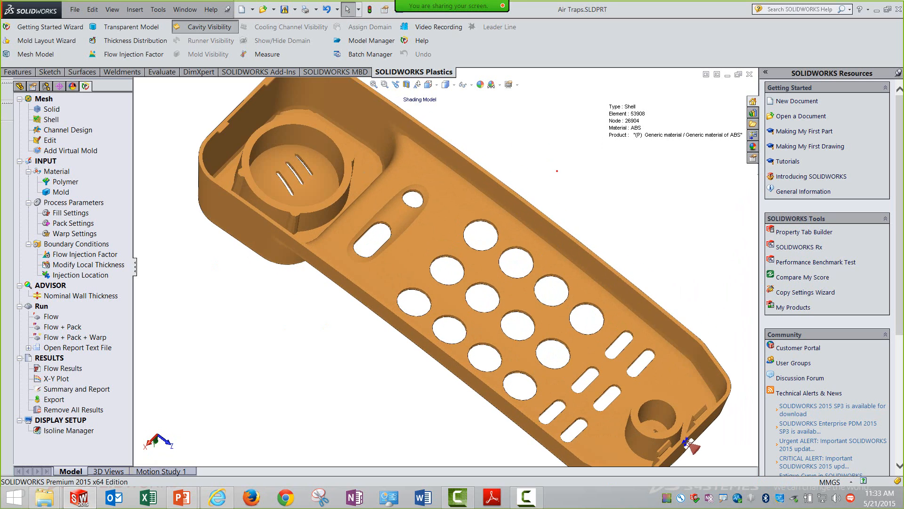
scroll(557, 171, up, 2)
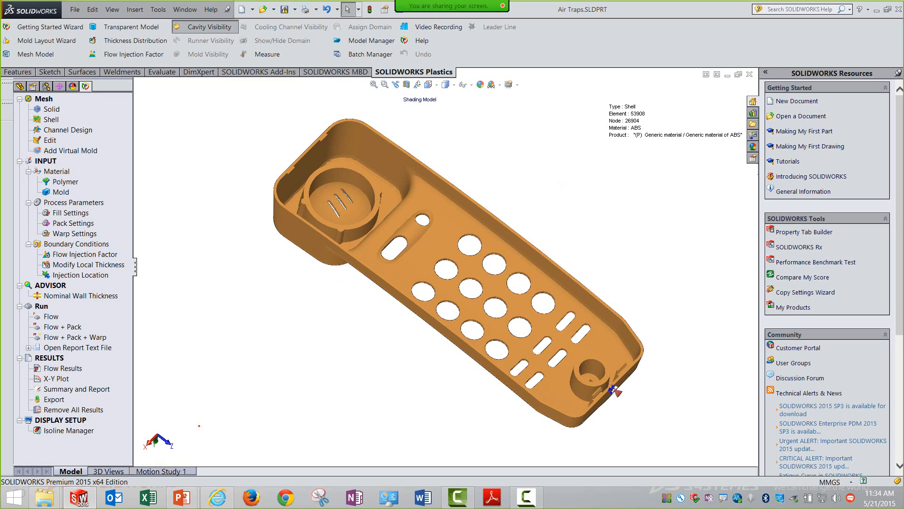
Step: Switch to the PowerPoint slide show to show the SOLIDWORKS Plastics package comparison slide, and return to SOLIDWORKS
mouse_move(182, 497)
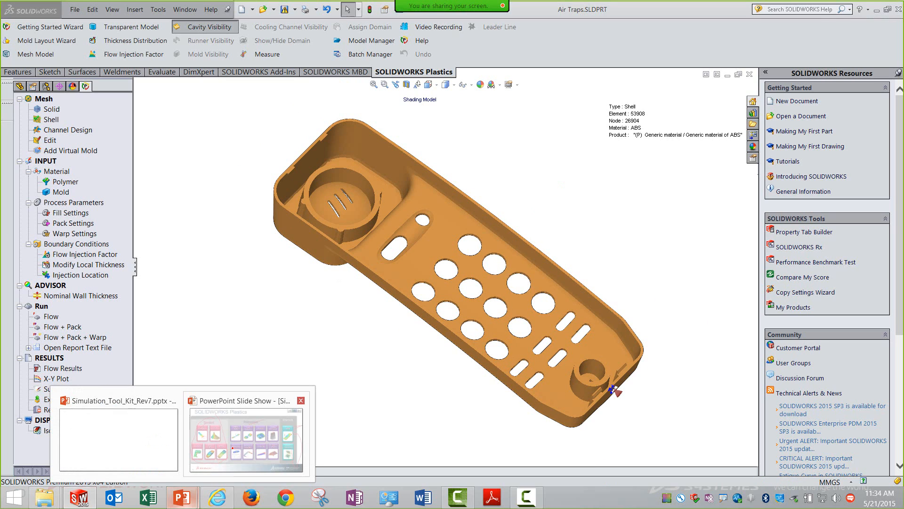
click(233, 448)
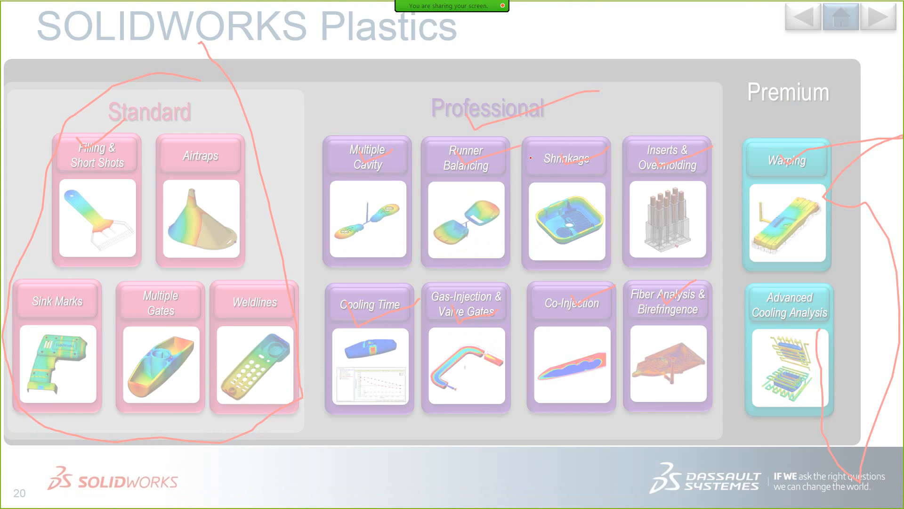
key(alt+Tab)
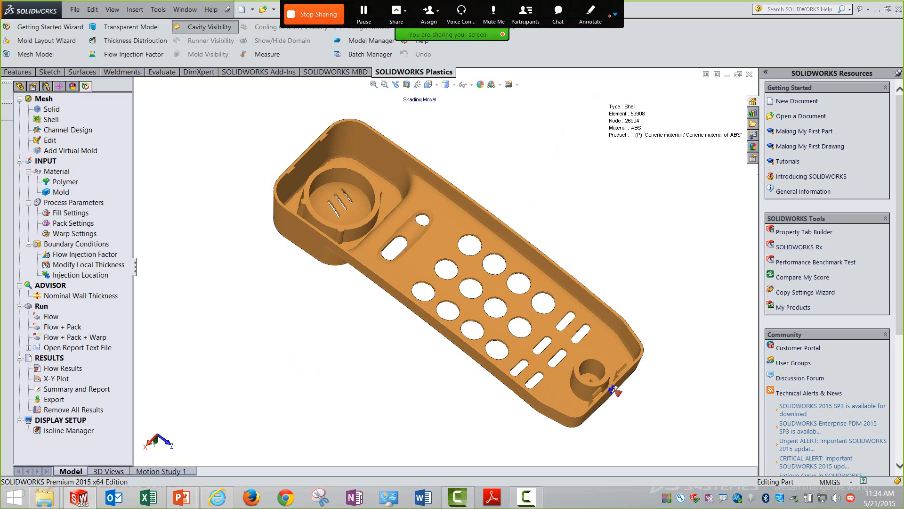
Step: Show the meeting's polling window and open the three-question poll to the attendees
click(614, 14)
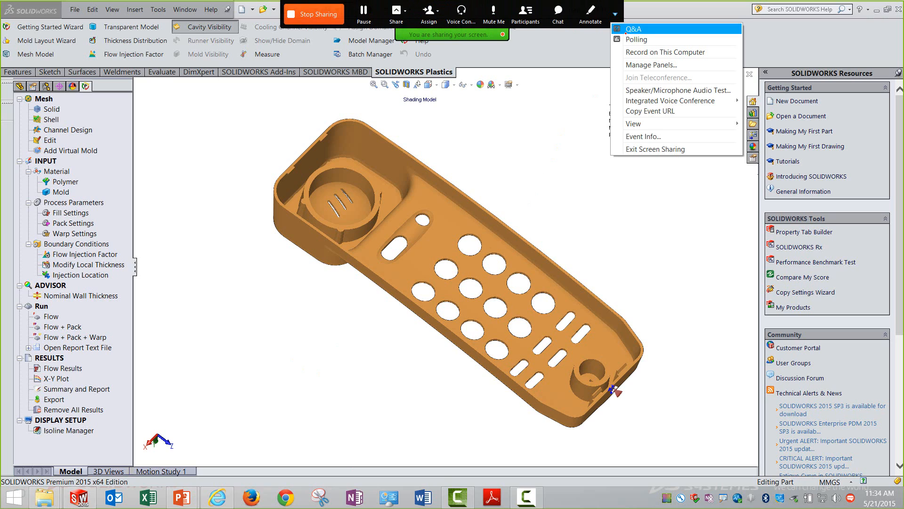
click(626, 39)
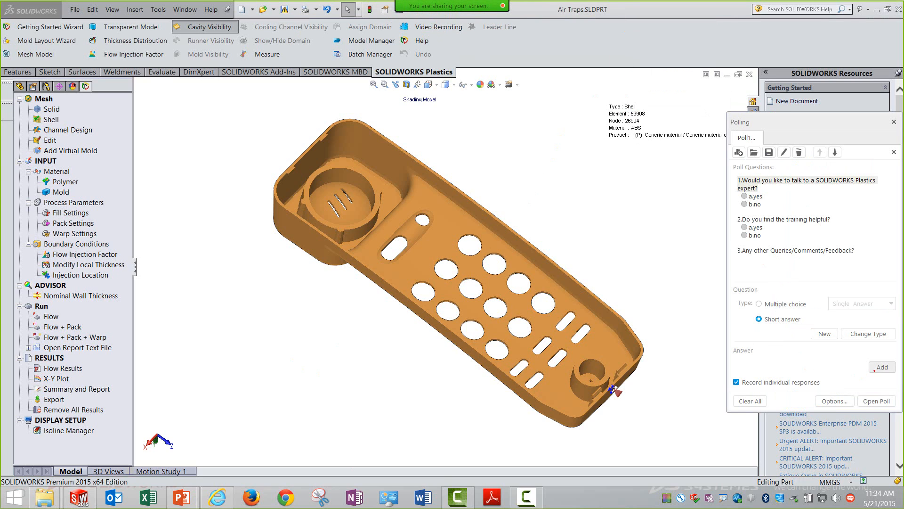
click(876, 400)
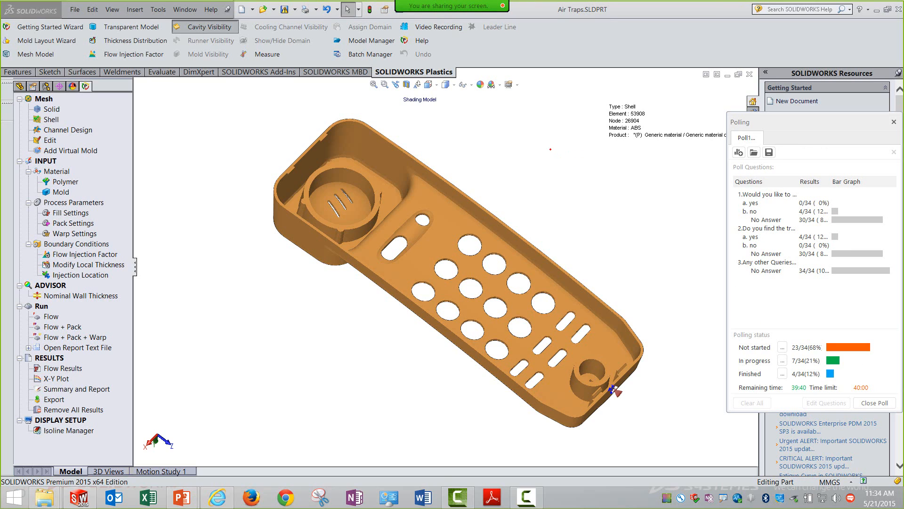
Step: Show the meeting's Q&A and chat windows, and move the chat window over the handset model, clear of the Q&A
mouse_move(500, 6)
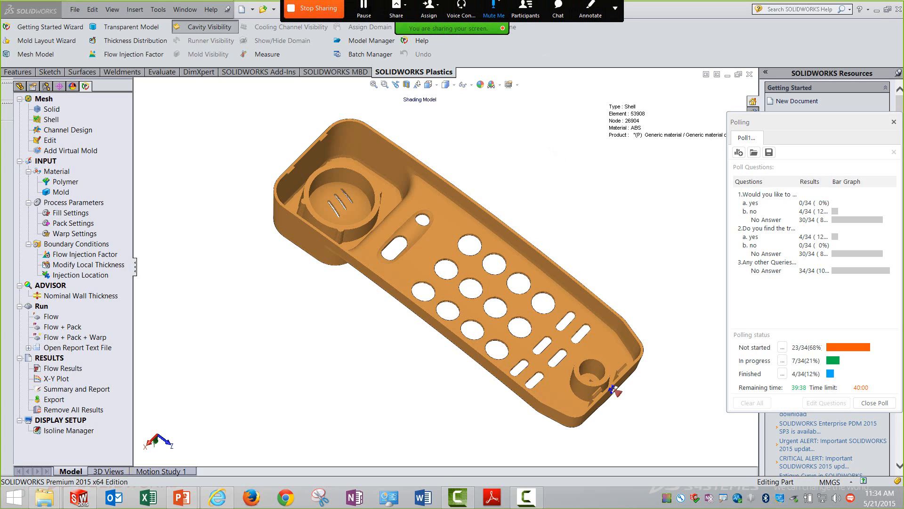
click(615, 15)
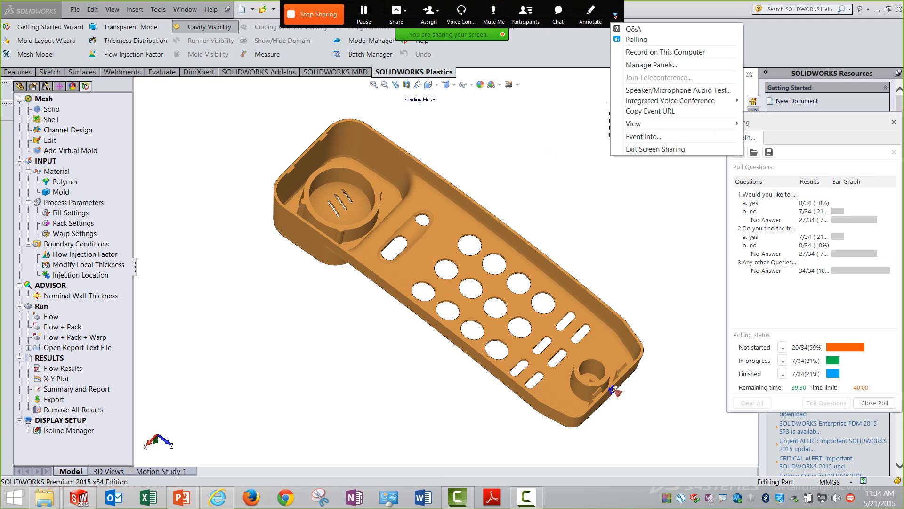
click(626, 28)
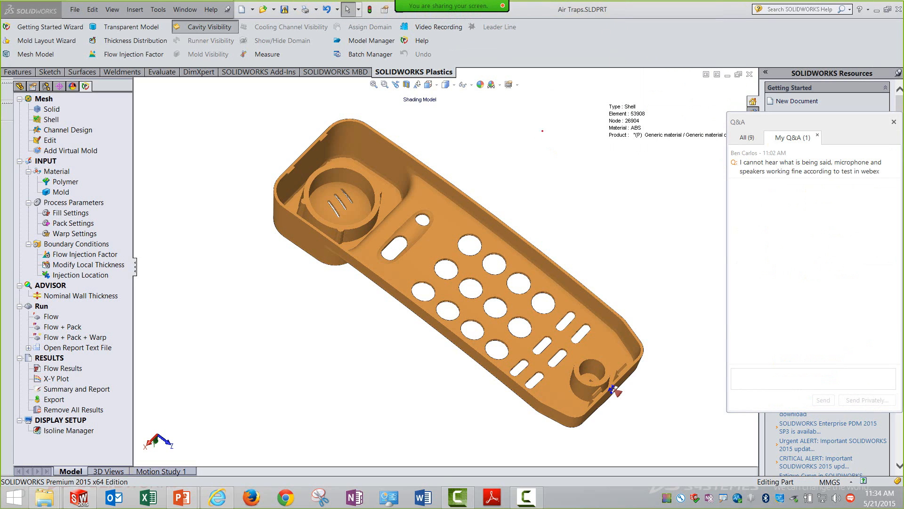
click(558, 12)
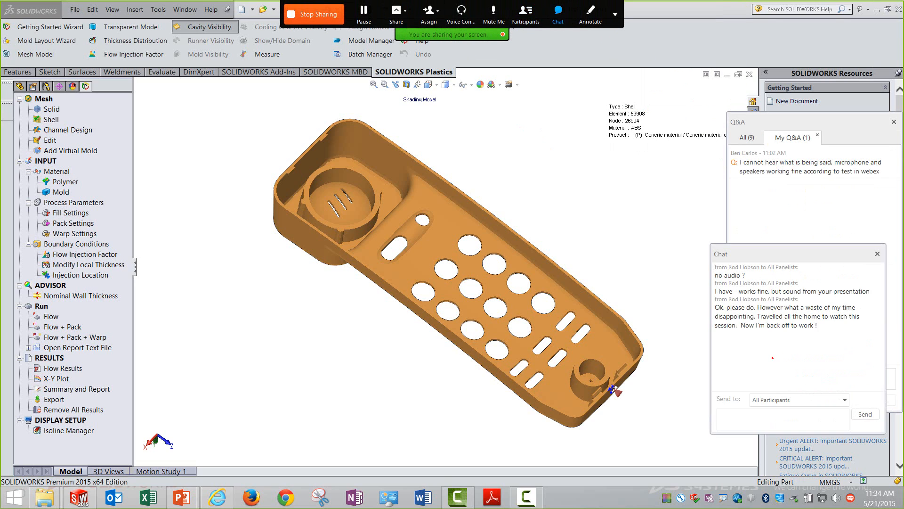
drag(782, 259, 432, 128)
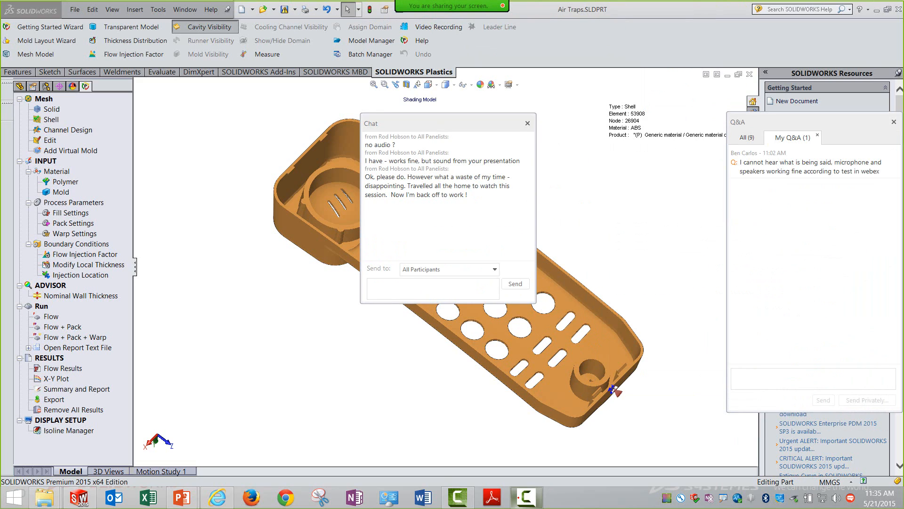
mouse_move(459, 6)
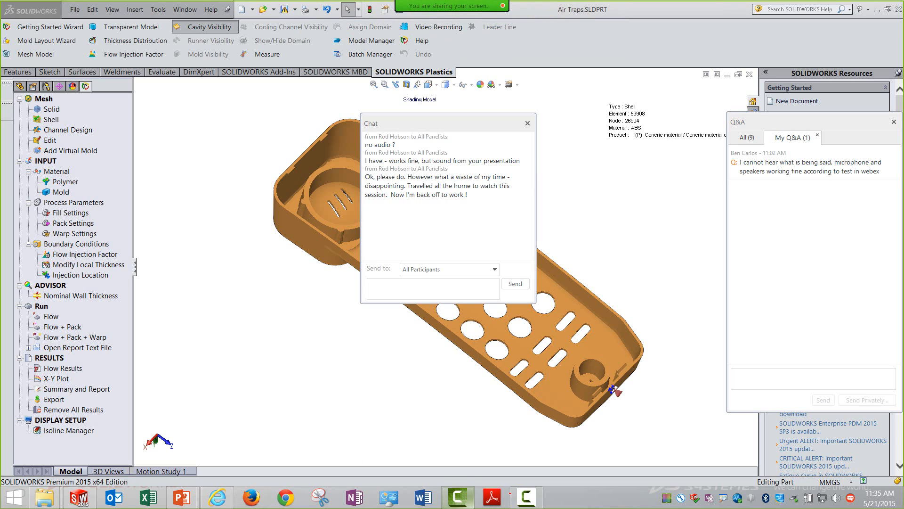
Step: Bring up the screen recorder, moved clear of the Q&A window, and replace the chat window with the full list of attendee questions
click(530, 497)
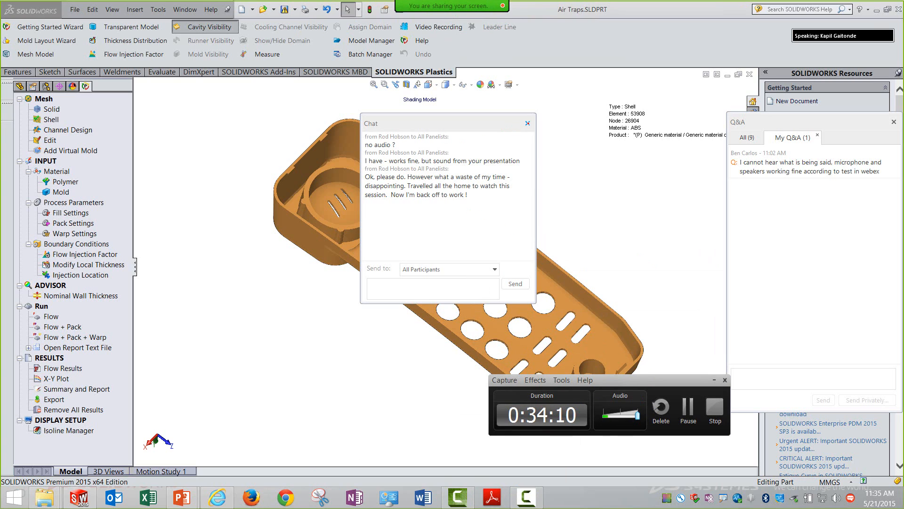
click(527, 123)
click(748, 138)
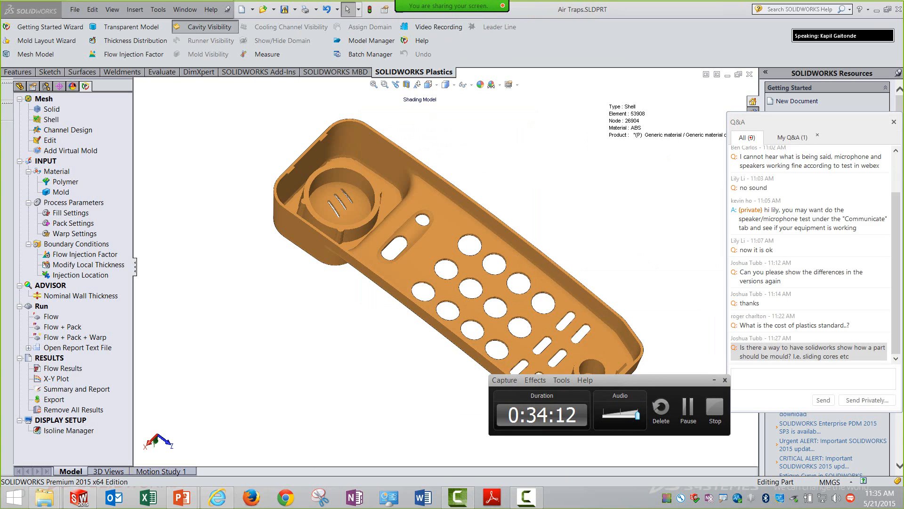
drag(655, 379, 590, 301)
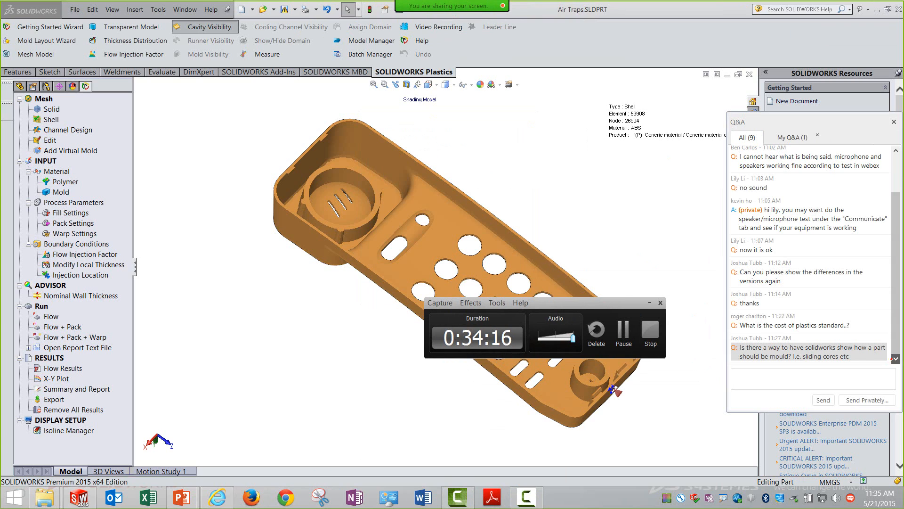
Step: Read through all attendee questions, highlighting those on Plastics Standard cost and sliding-core mould design, and return to the My Q&A list
click(812, 326)
scroll(812, 326, up, 2)
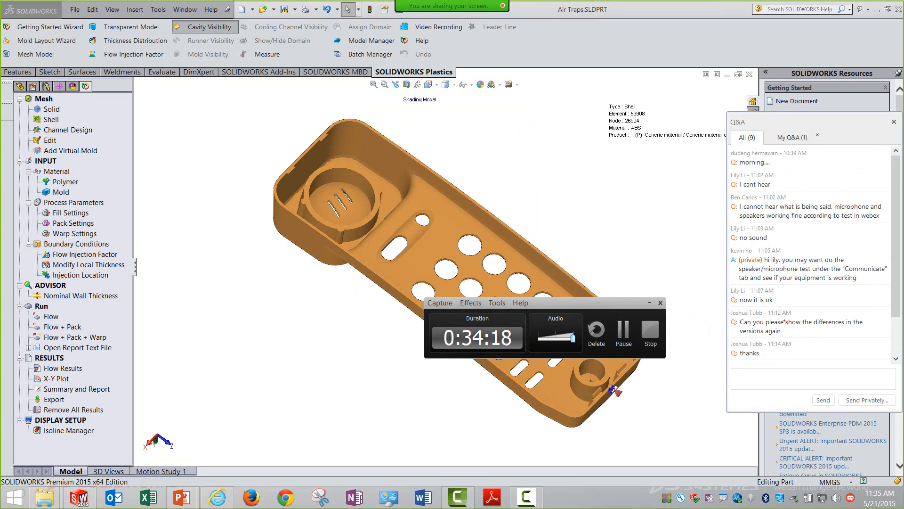
scroll(796, 326, down, 2)
click(774, 304)
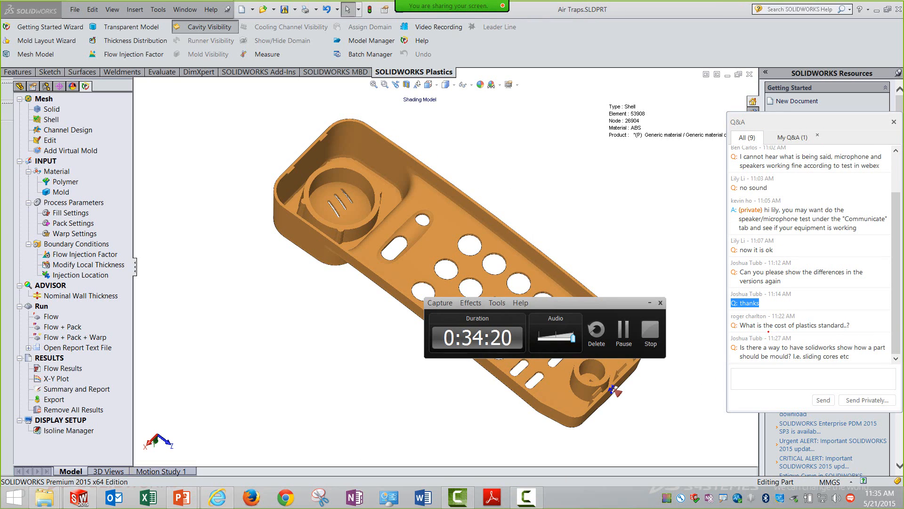
click(770, 329)
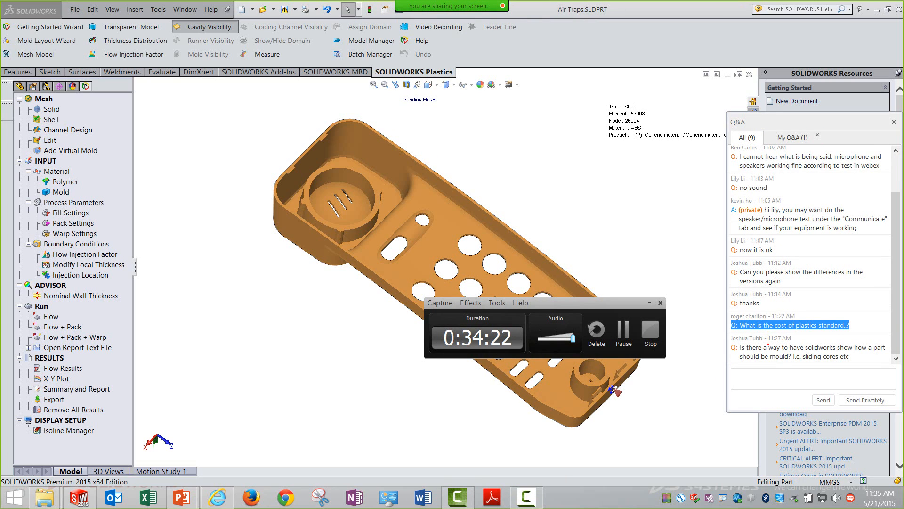
click(769, 351)
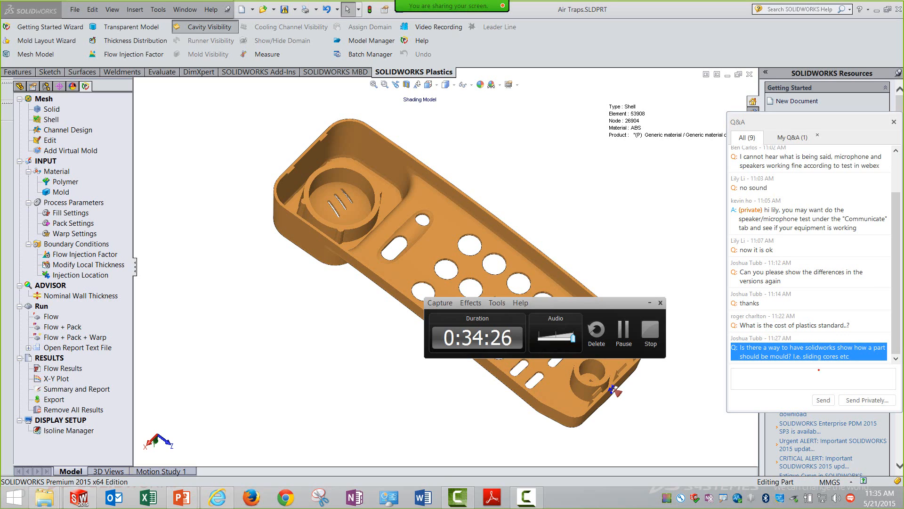
click(803, 378)
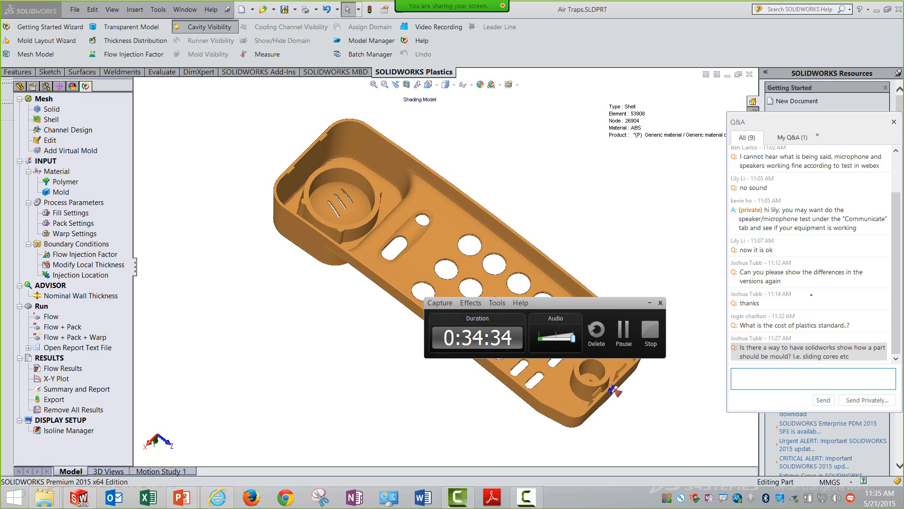
click(792, 137)
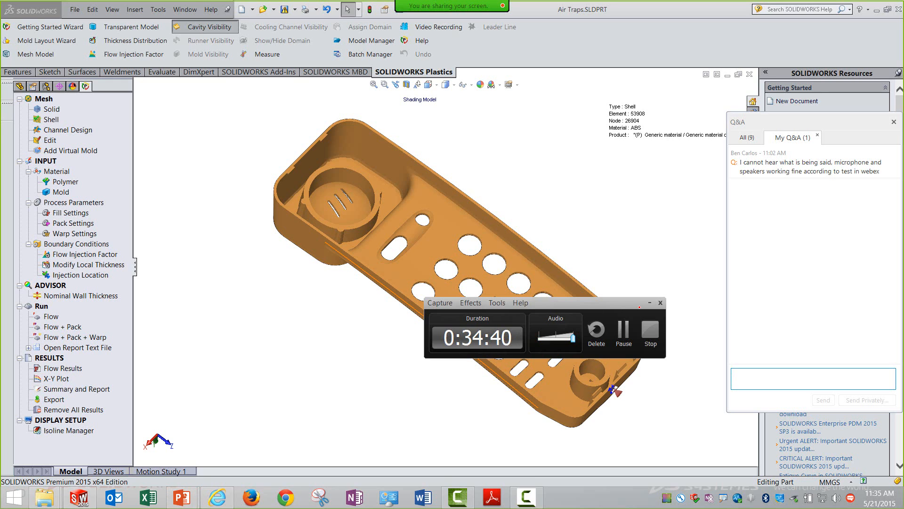
drag(639, 307, 693, 253)
Step: Close all open PowerPoint windows, including the running slide show
mouse_move(183, 498)
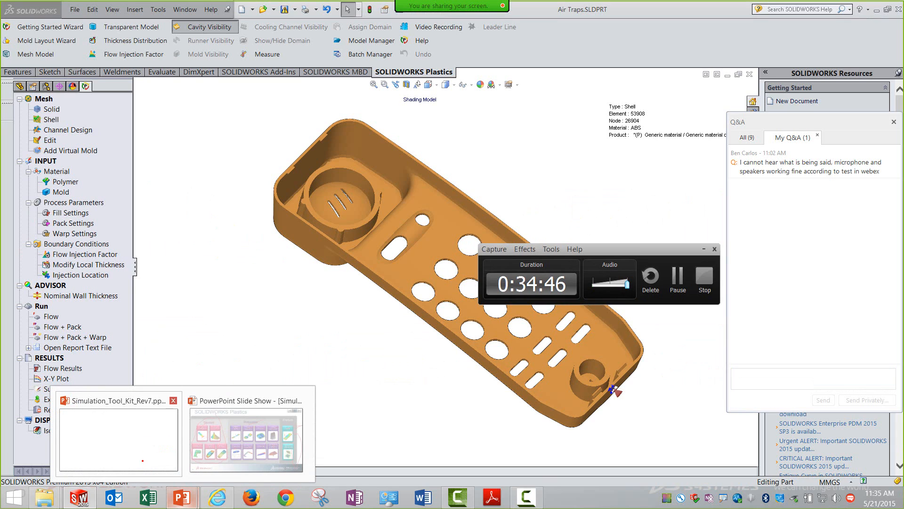
right_click(182, 498)
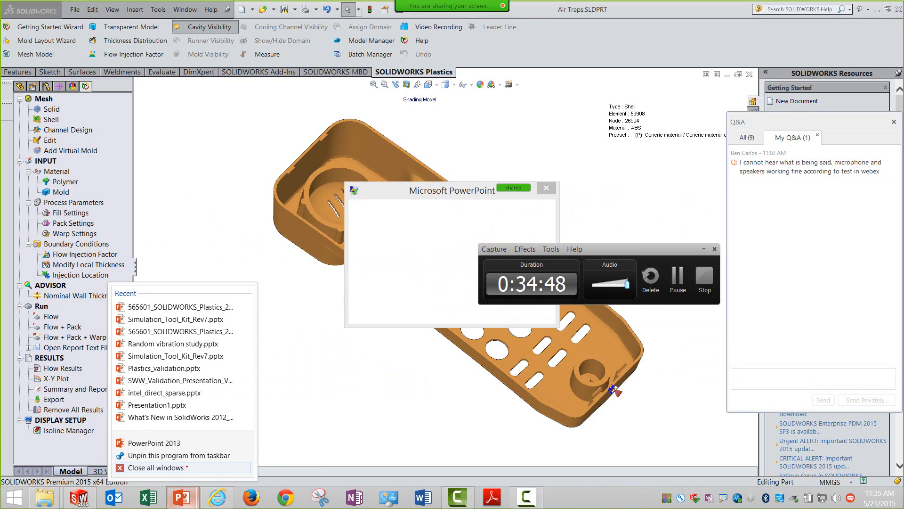
click(156, 468)
Step: Open the Simulation_Tool_Kit_Rev7.pptx presentation in PowerPoint from the 22_plastic_train_try folder
right_click(183, 497)
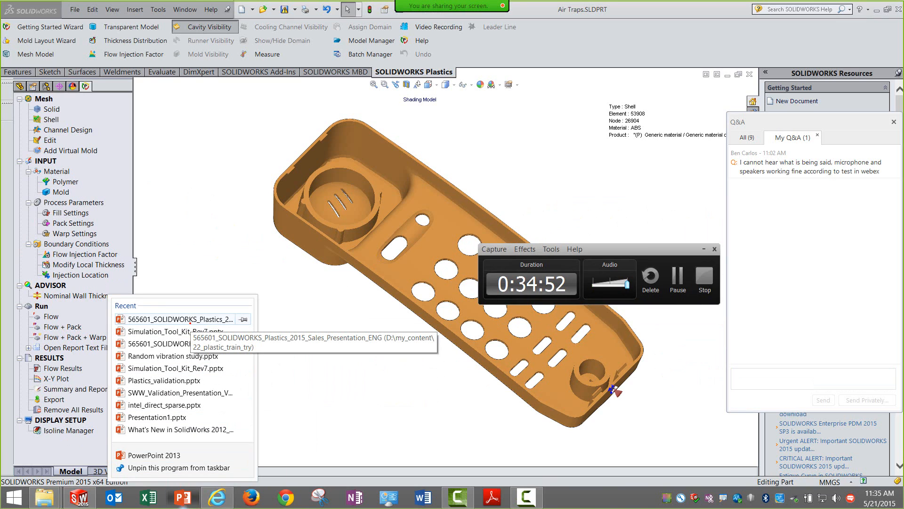
click(45, 498)
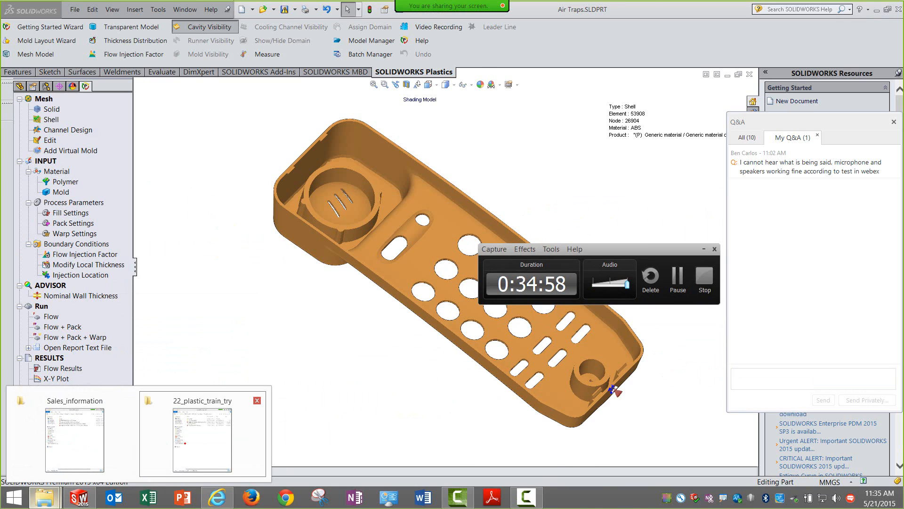
click(203, 438)
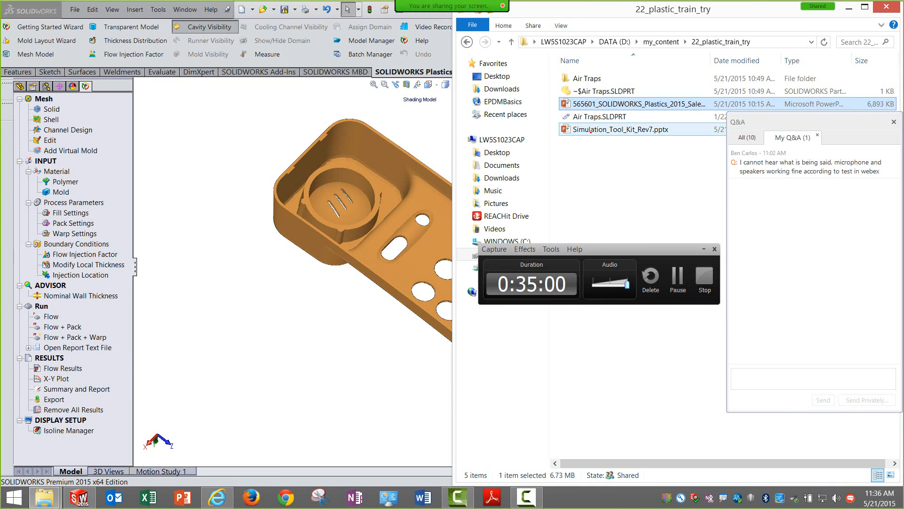
double_click(591, 130)
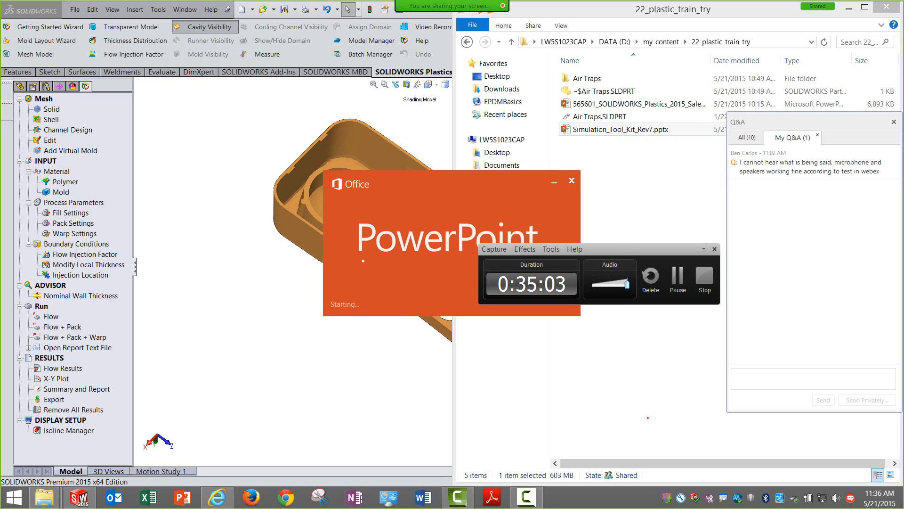